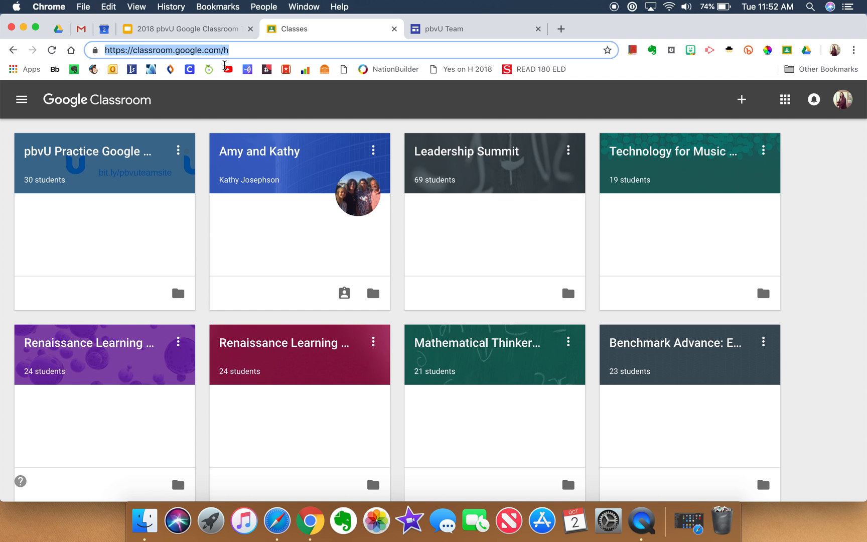
Look through all the class cards on the Classes page, from the first class to the last.
scroll(542, 412, down, 6)
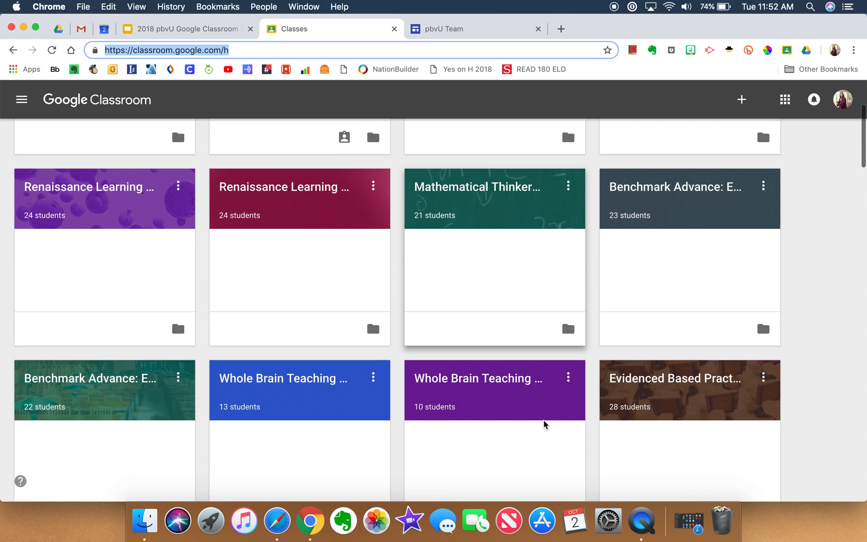
scroll(545, 424, down, 20)
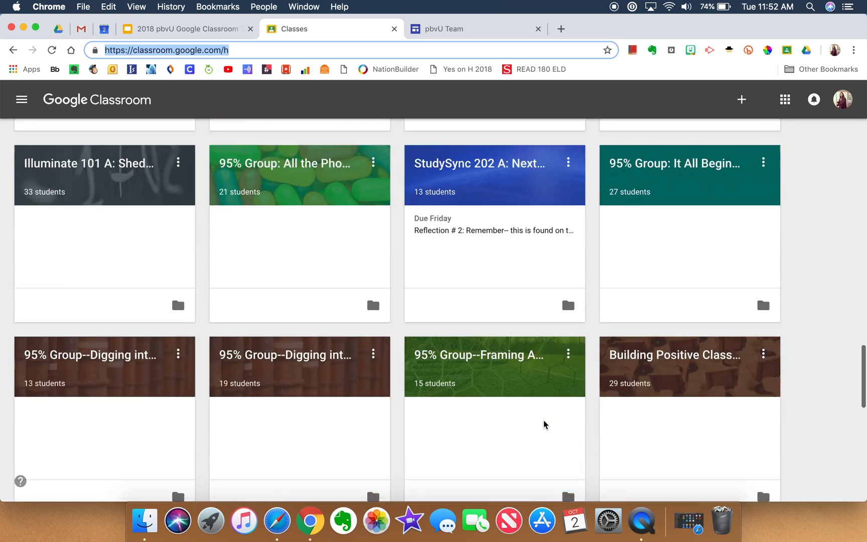
scroll(545, 424, down, 5)
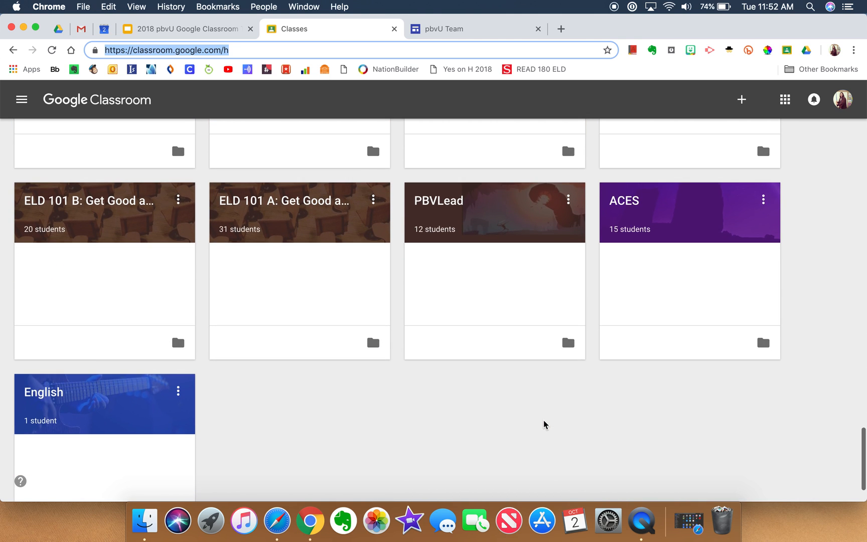
scroll(545, 424, up, 4)
scroll(545, 424, up, 20)
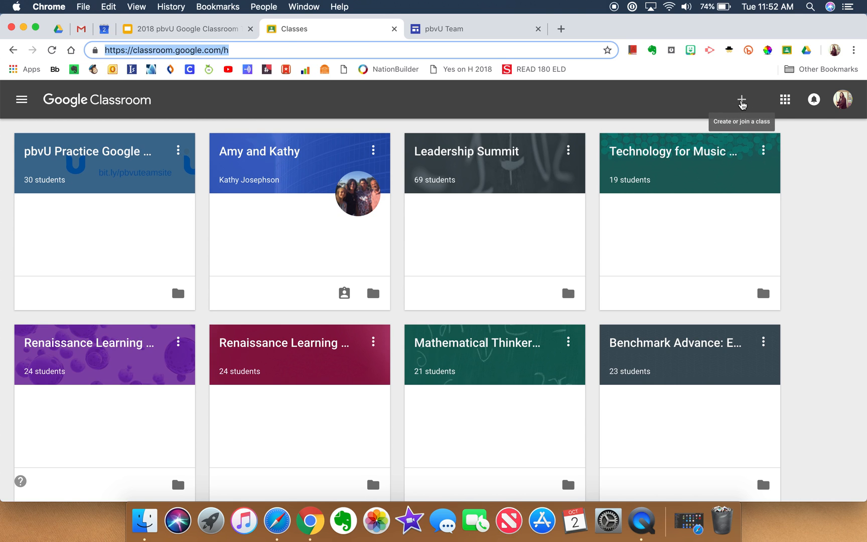
Examine the options for joining or creating a class, including the class code prompt, without joining or creating one.
click(742, 103)
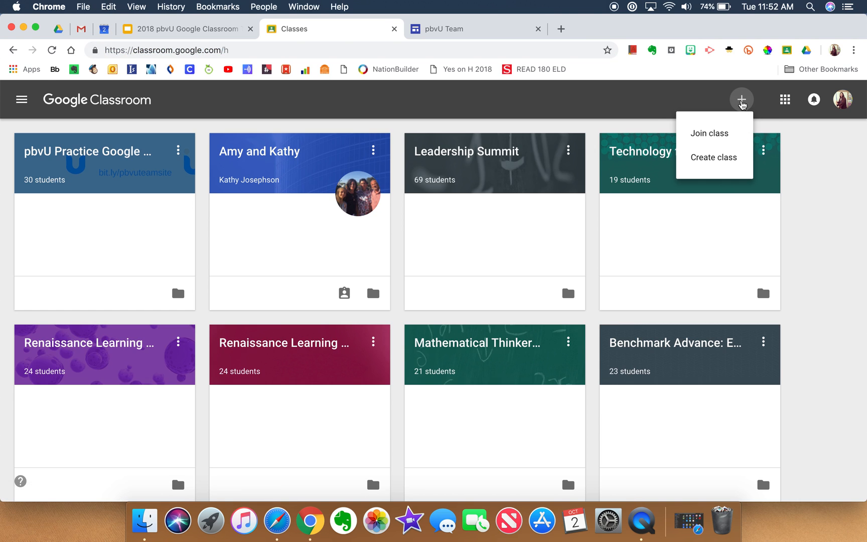
click(709, 134)
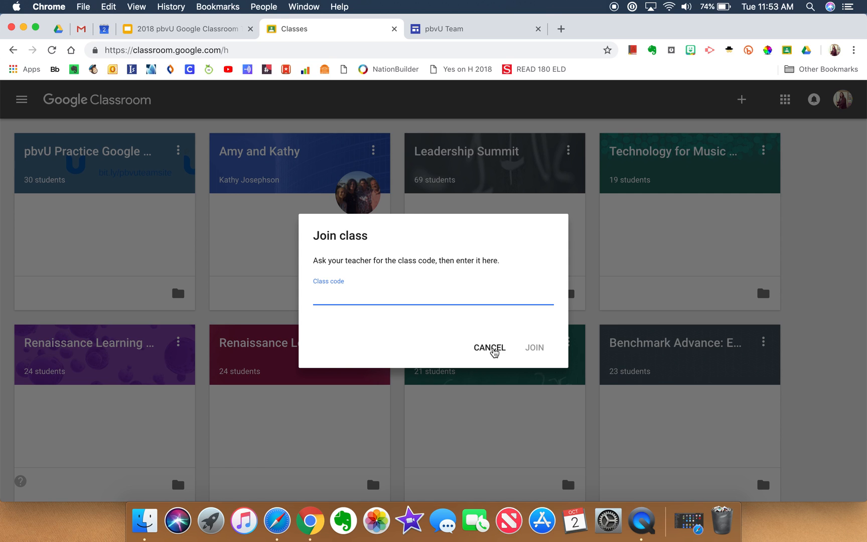
click(493, 350)
click(742, 99)
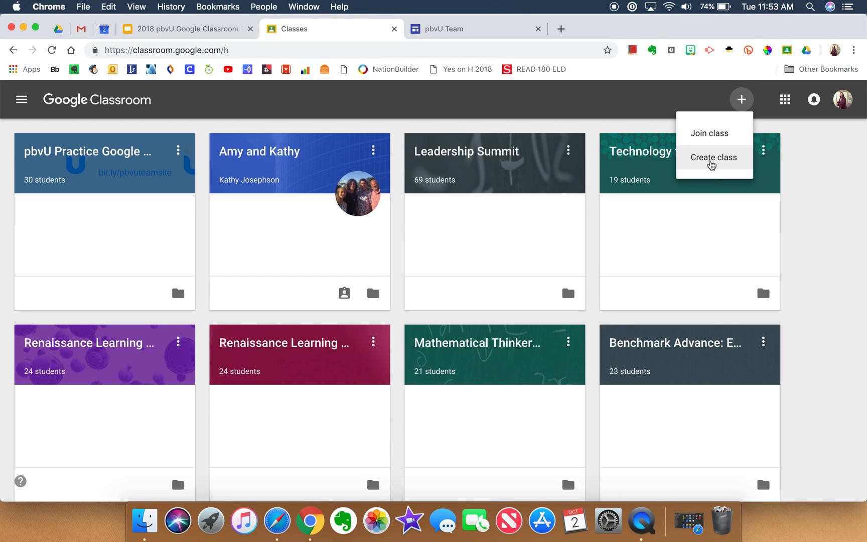
click(450, 95)
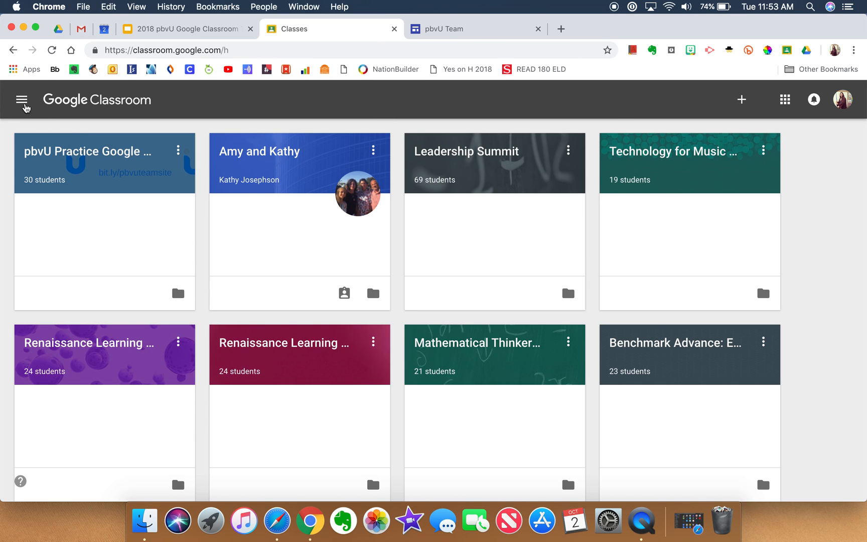
Open the general Classroom settings to review the profile and email notification options.
click(22, 101)
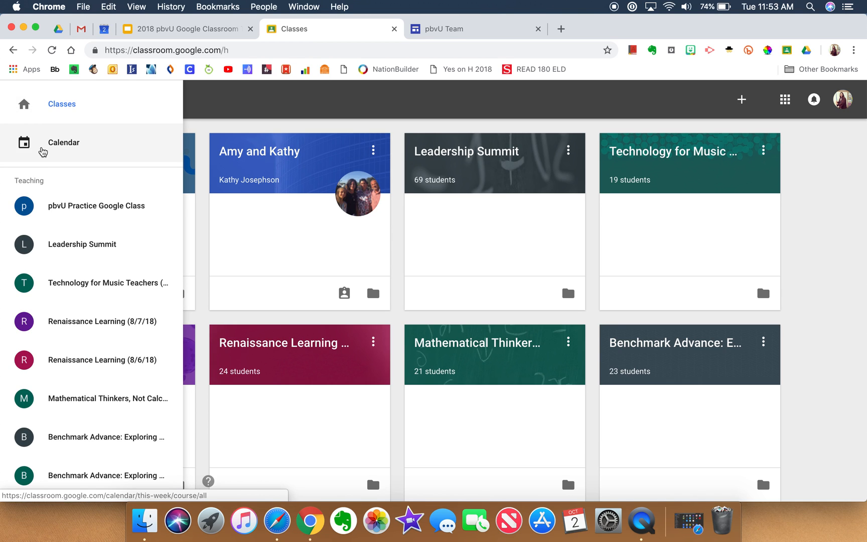
scroll(33, 285, down, 4)
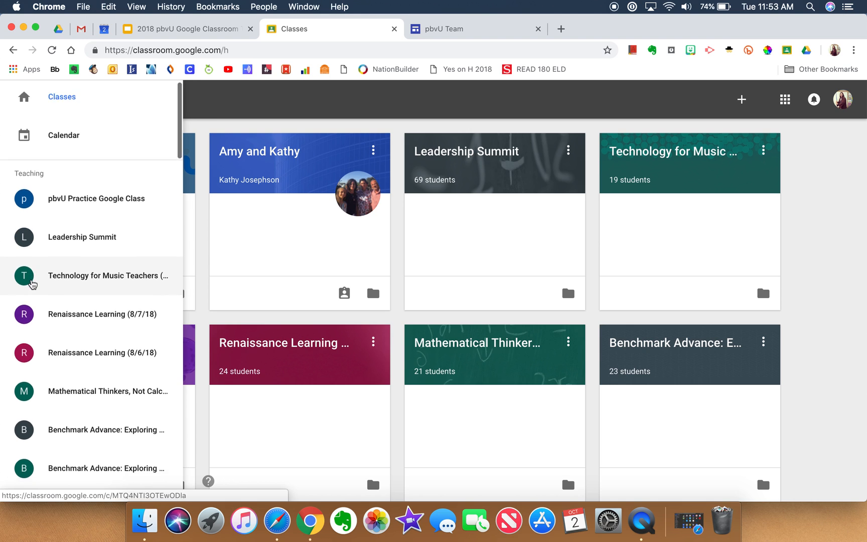
scroll(33, 285, down, 18)
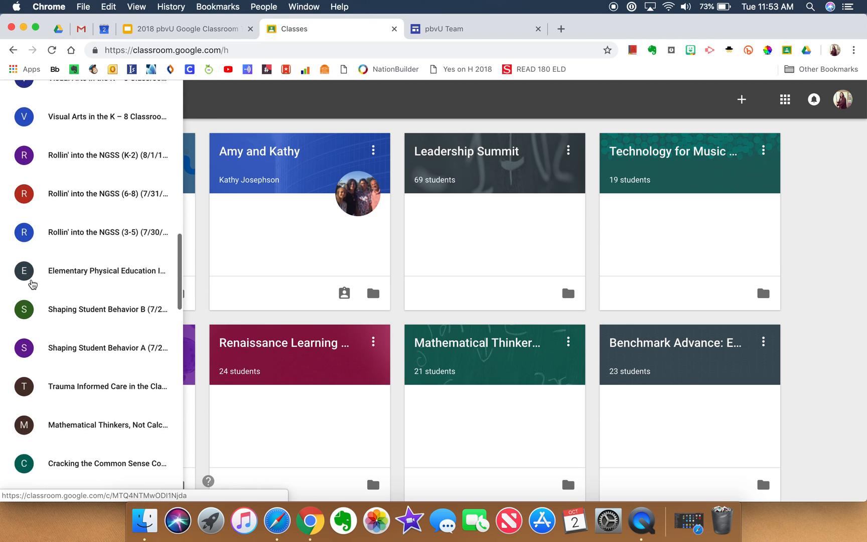
scroll(31, 284, down, 8)
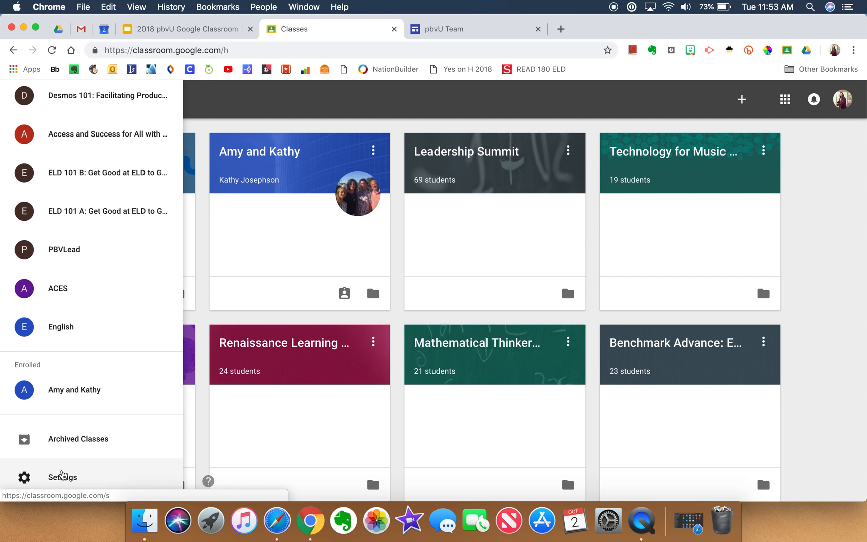
click(63, 480)
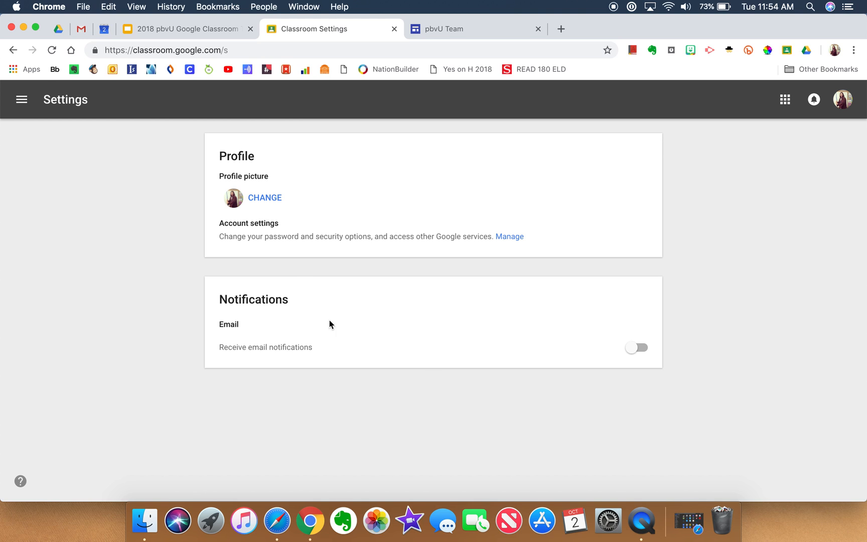
Return to the Classes overview and open the pbvU Practice Google Class.
click(22, 100)
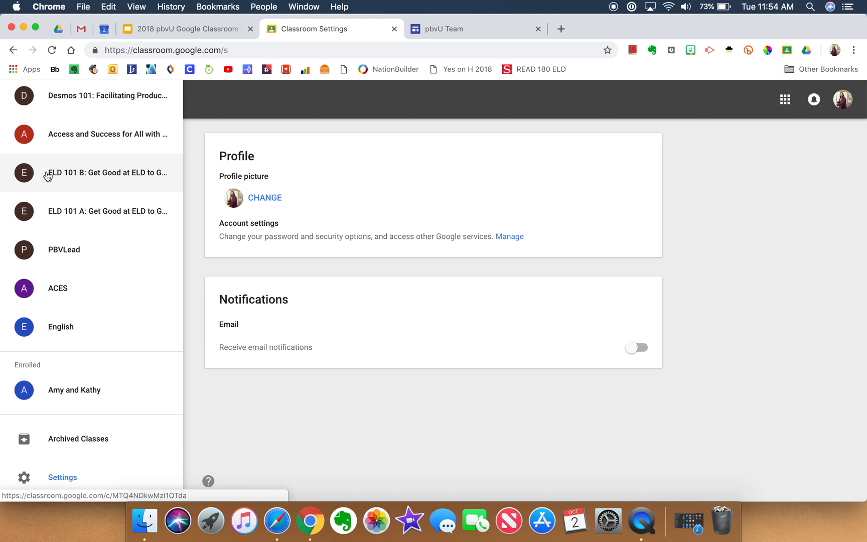
scroll(74, 427, up, 5)
scroll(74, 426, up, 5)
click(70, 110)
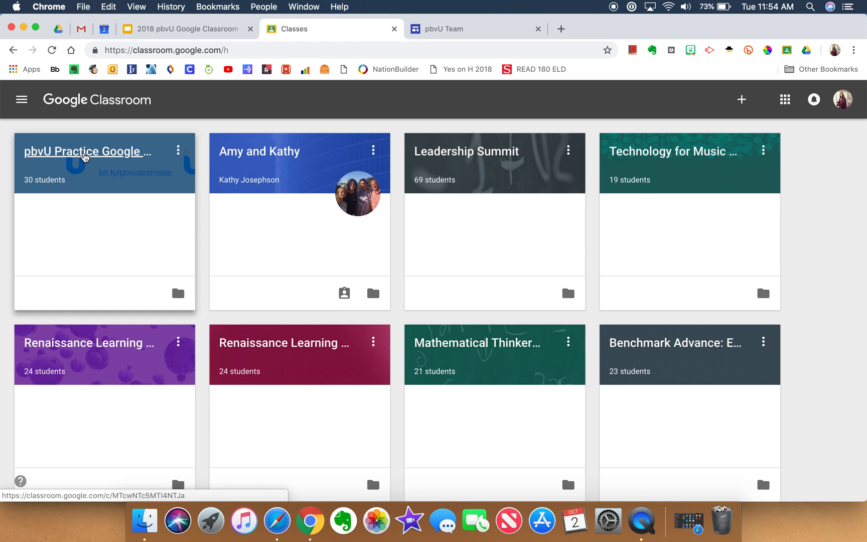
click(85, 158)
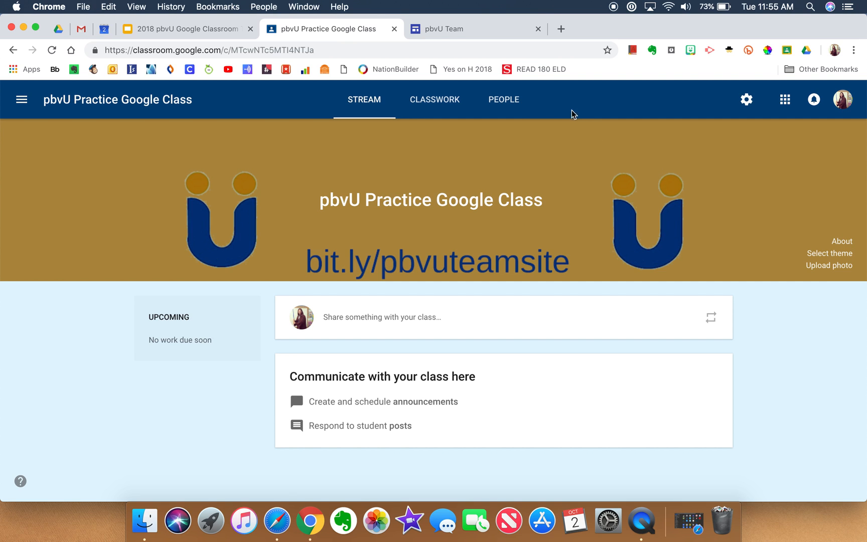
Show the class code from the class's About information, enlarge it to full screen, and close it again.
click(843, 241)
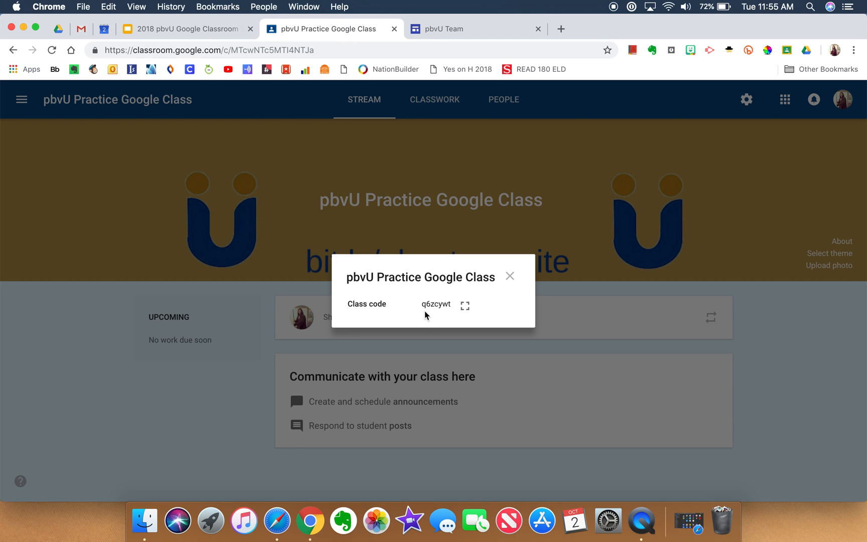
click(465, 307)
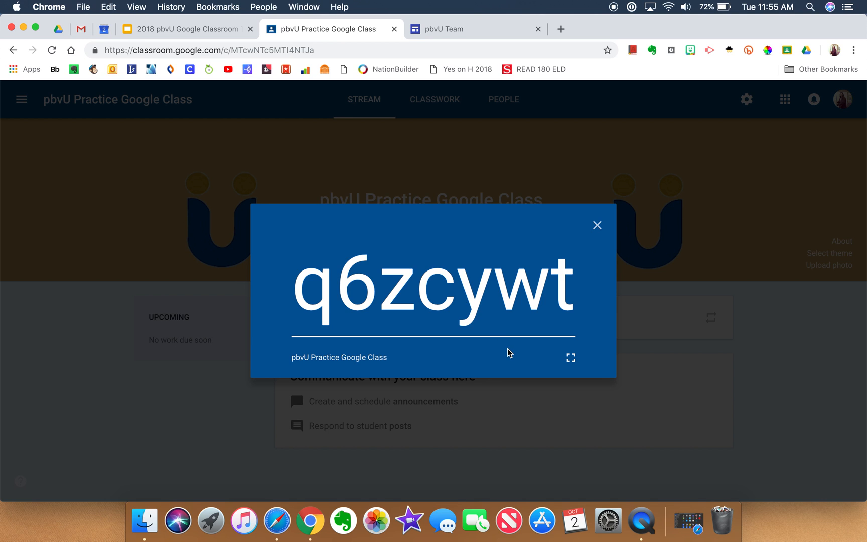
click(571, 360)
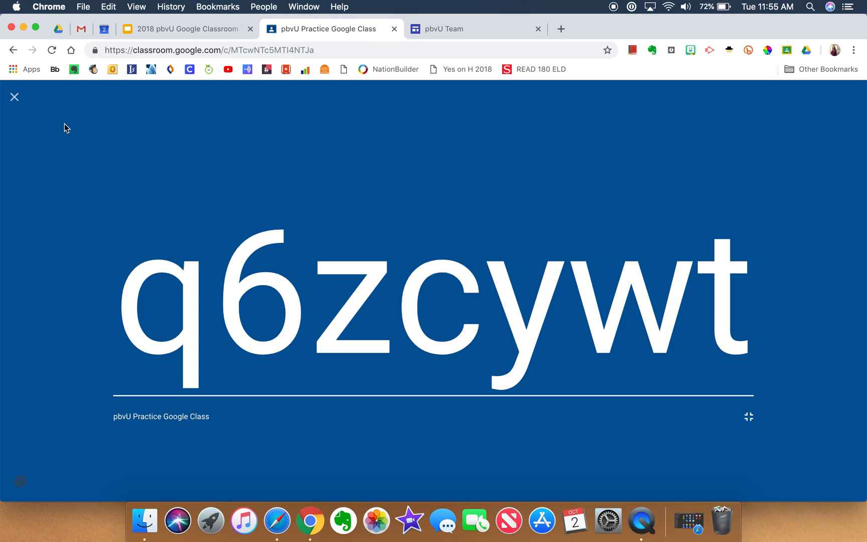
click(15, 97)
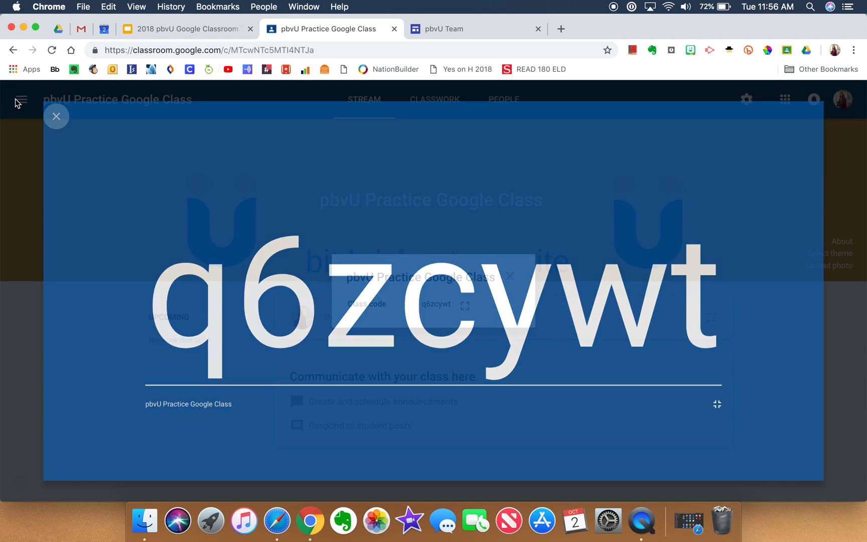
click(510, 277)
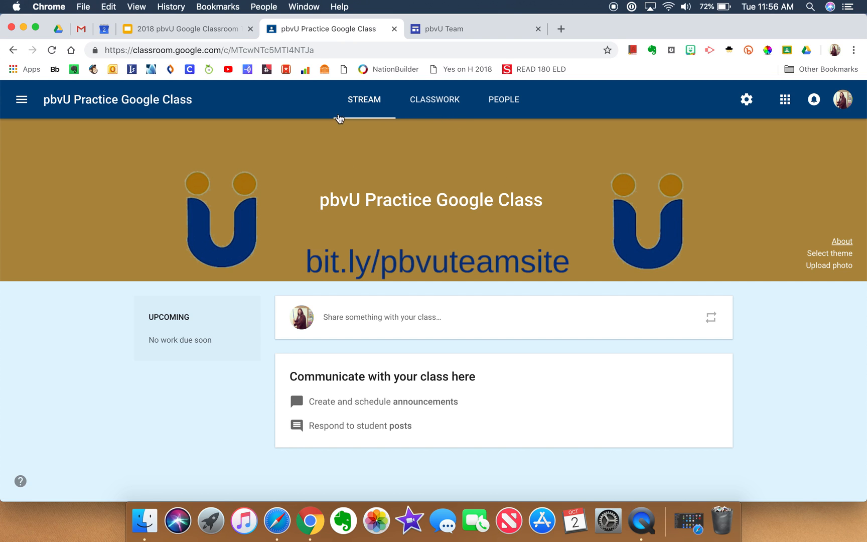
Review the class code options and Stream posting permissions in the class settings, then return to the stream without changes.
click(746, 101)
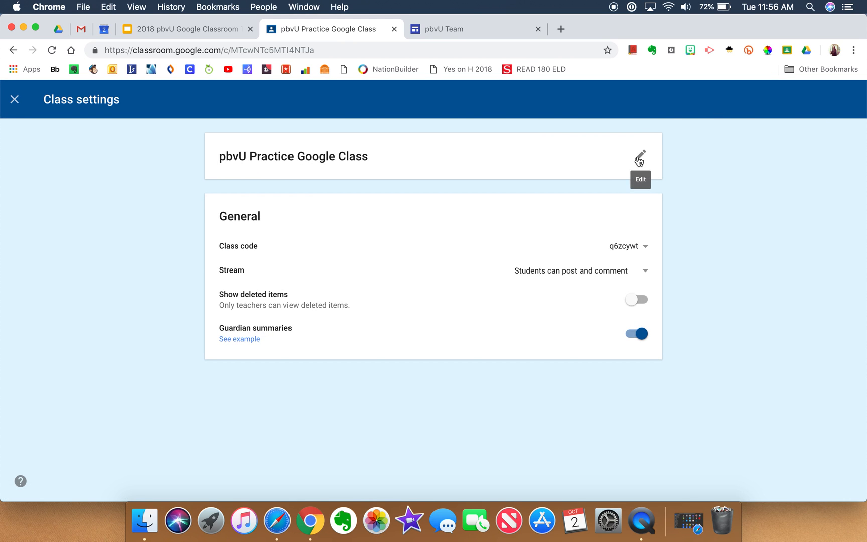
click(645, 248)
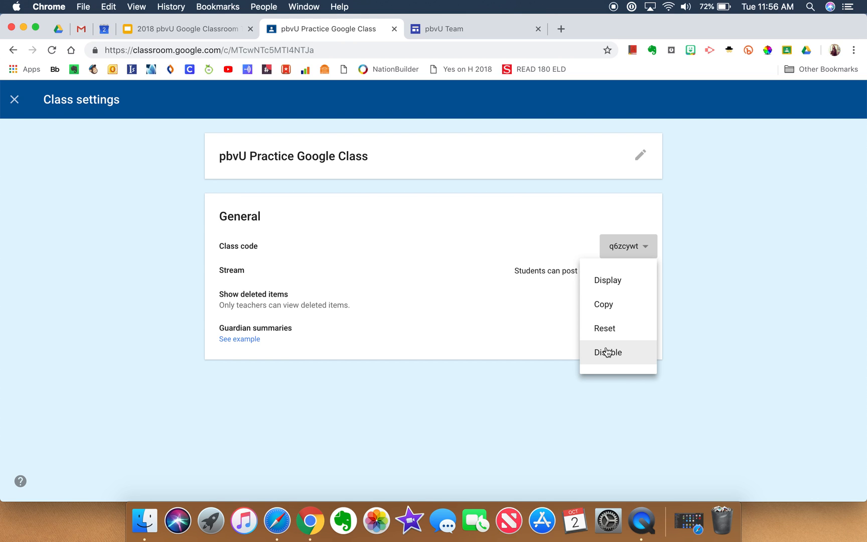
click(710, 321)
click(644, 272)
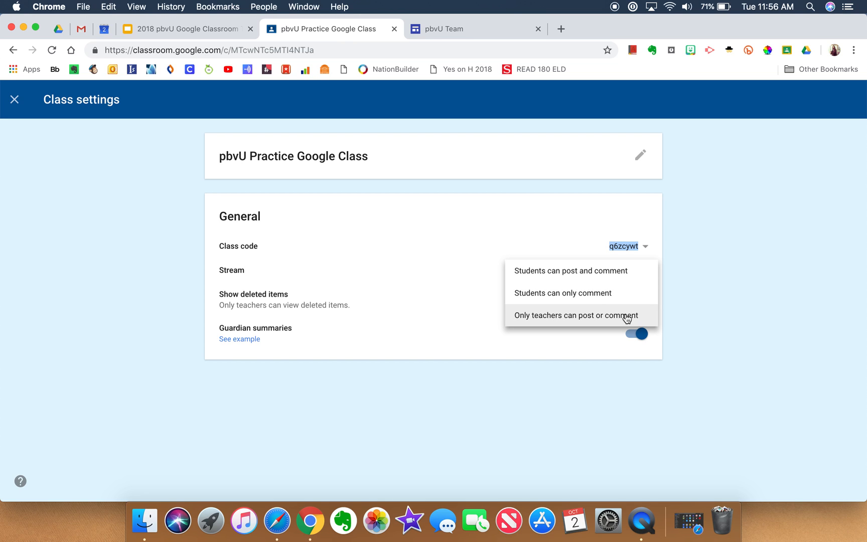
click(723, 301)
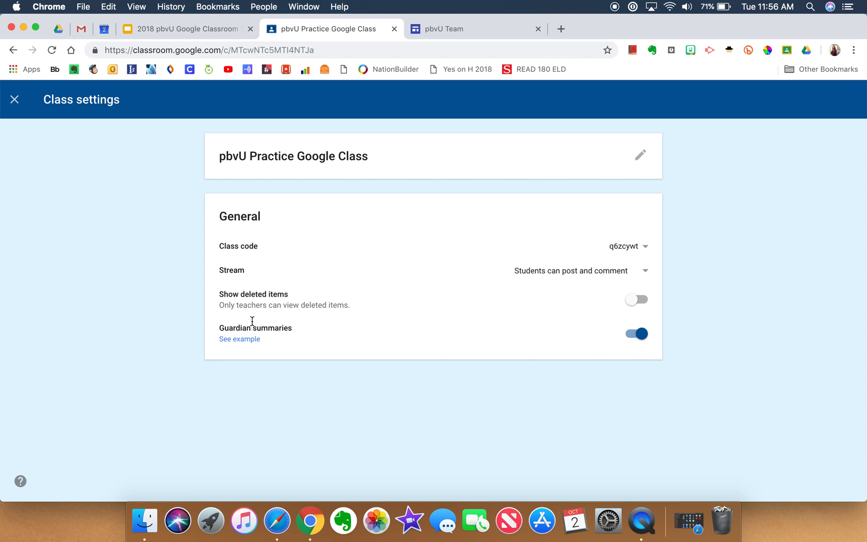
click(15, 102)
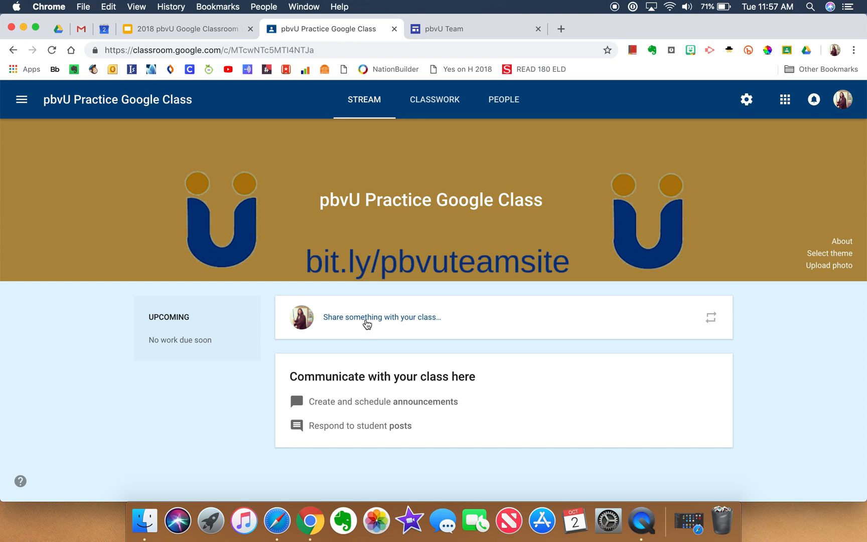
Start a stream announcement for all students in pbvU Practice Google Class with the text "Check this out!".
click(345, 323)
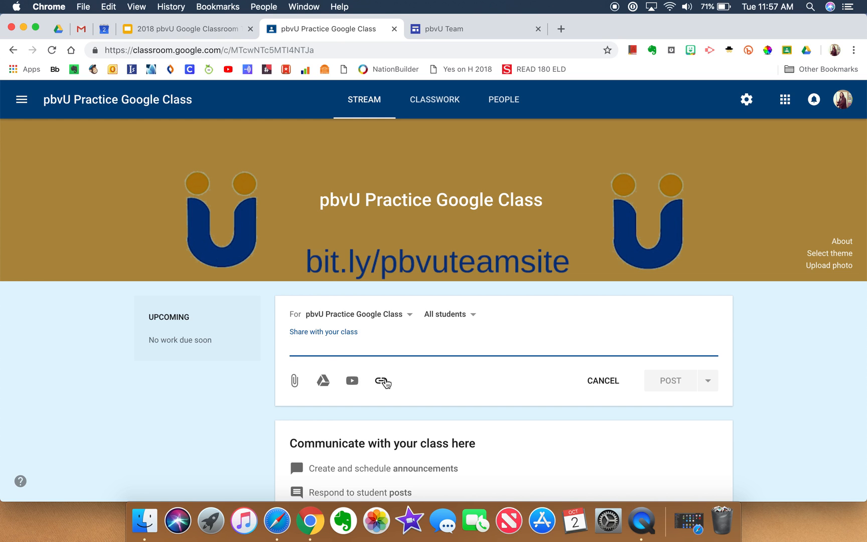
text(Che)
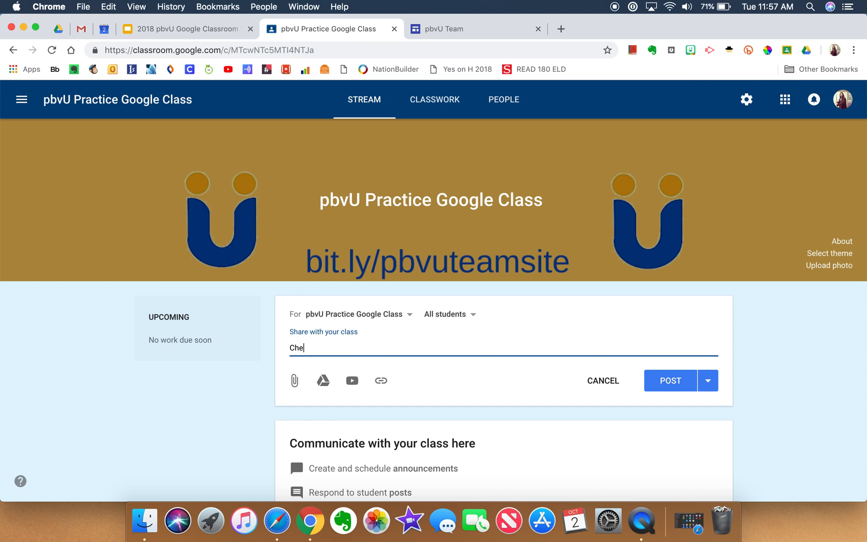
text(ck this out!)
Search YouTube for "jimmy fallon justin timberlake" and attach the video "Best Friends Challenge with Justin Timberlake" to the announcement.
click(351, 382)
click(260, 197)
text(jimm)
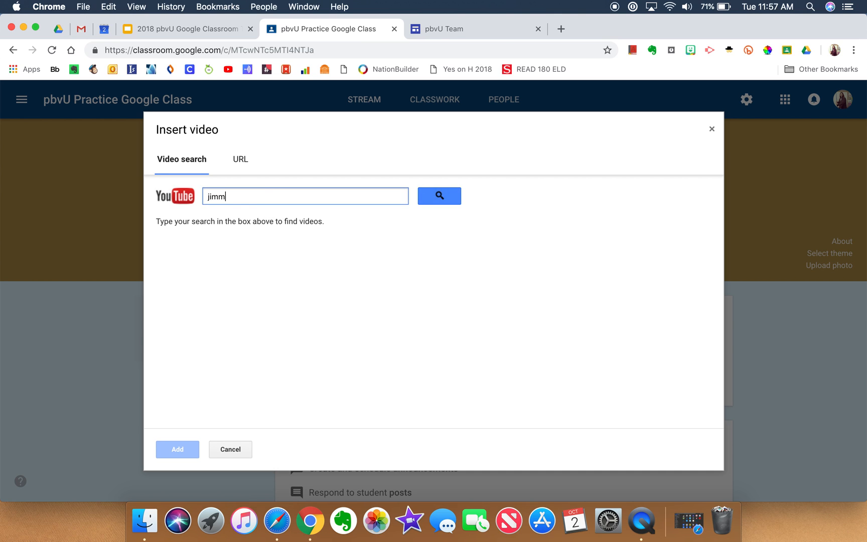
text(y fallon justin timberlake)
key(Return)
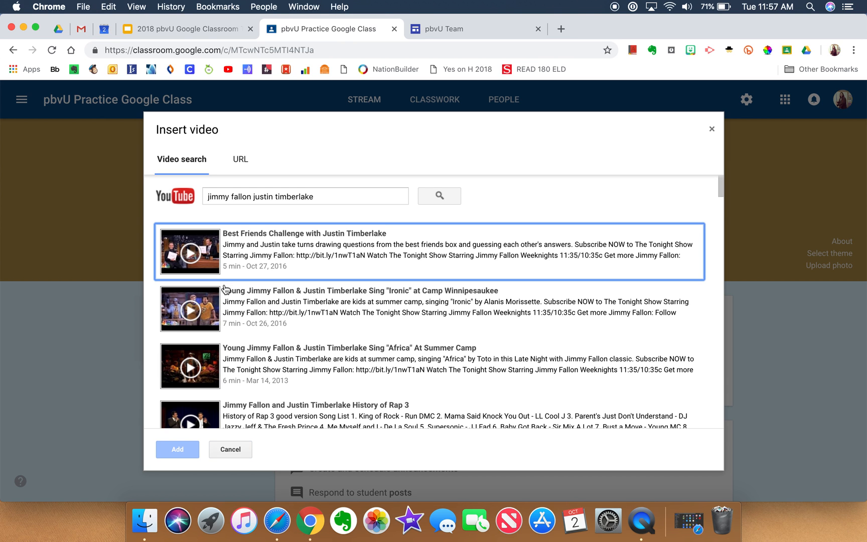
click(286, 264)
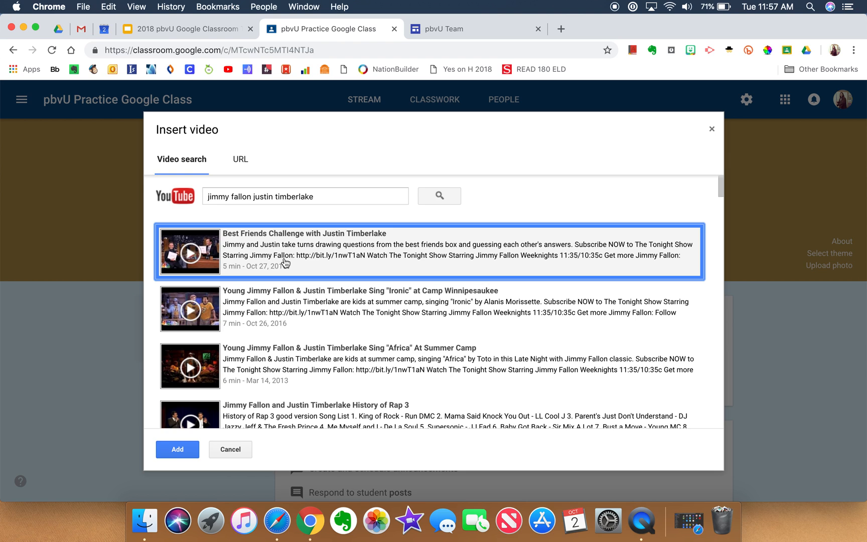
click(173, 452)
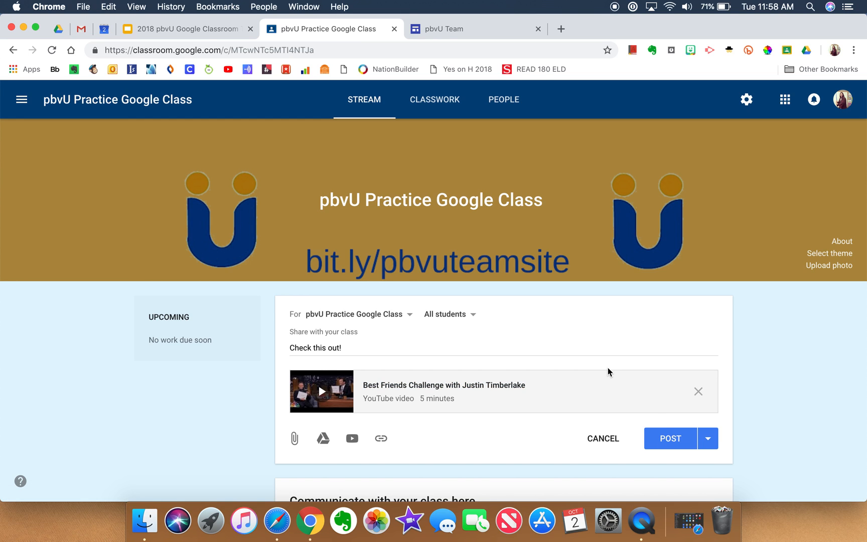
Publish the announcement with its video to the class stream and view the resulting post.
click(659, 438)
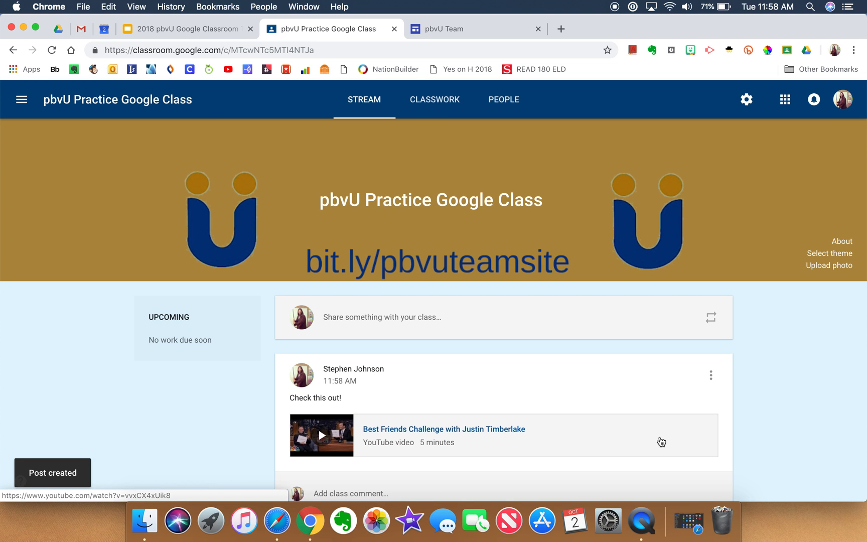
scroll(756, 449, down, 3)
scroll(756, 450, up, 3)
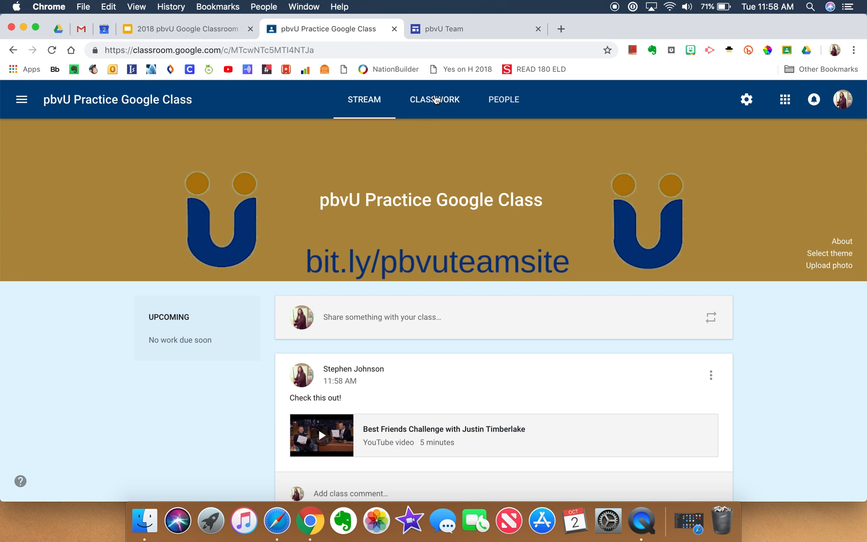
Review the full roster of teachers and students on the practice class's People page.
click(503, 100)
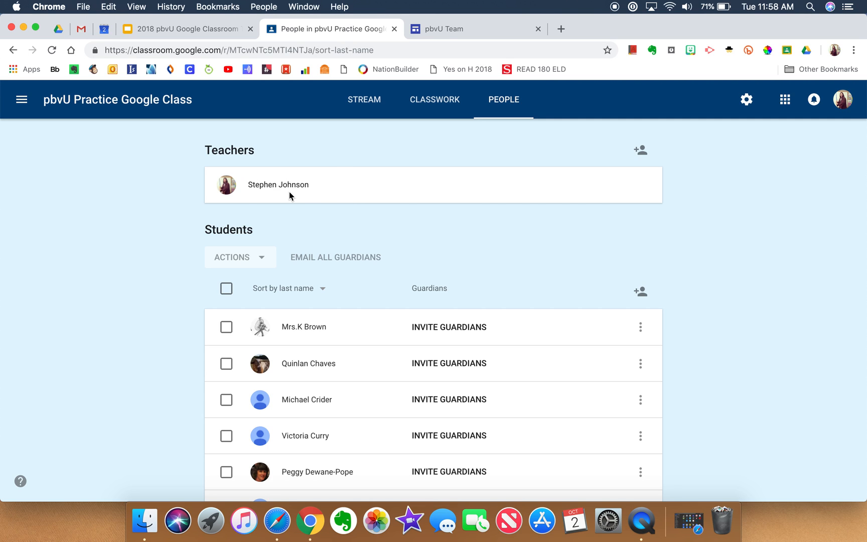
scroll(273, 341, down, 14)
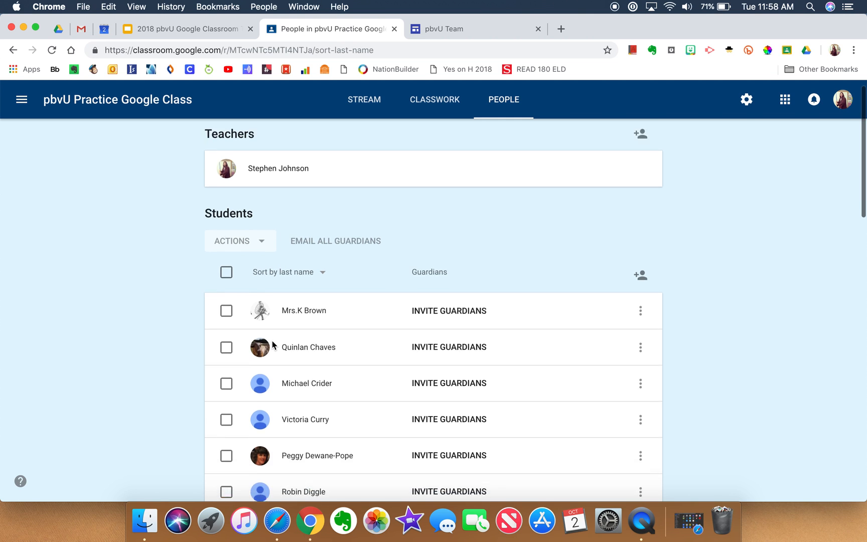
scroll(274, 344, down, 5)
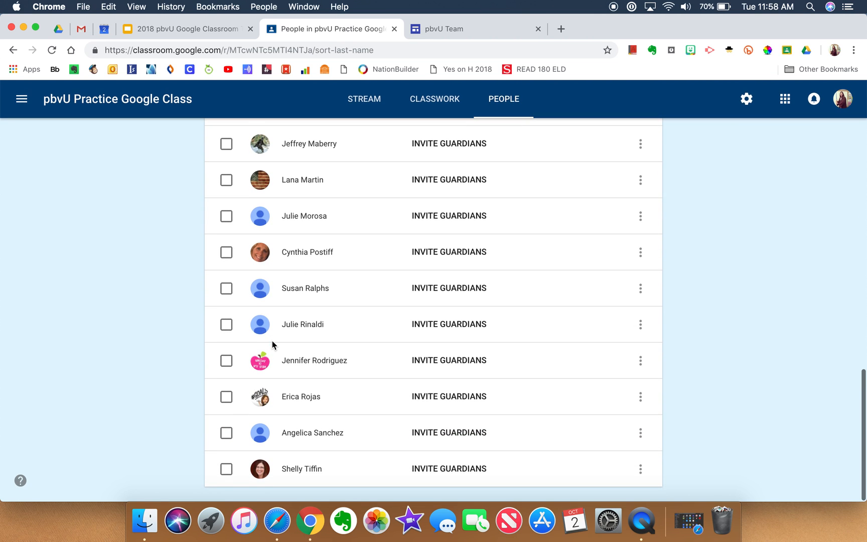
scroll(273, 344, up, 12)
scroll(274, 344, up, 5)
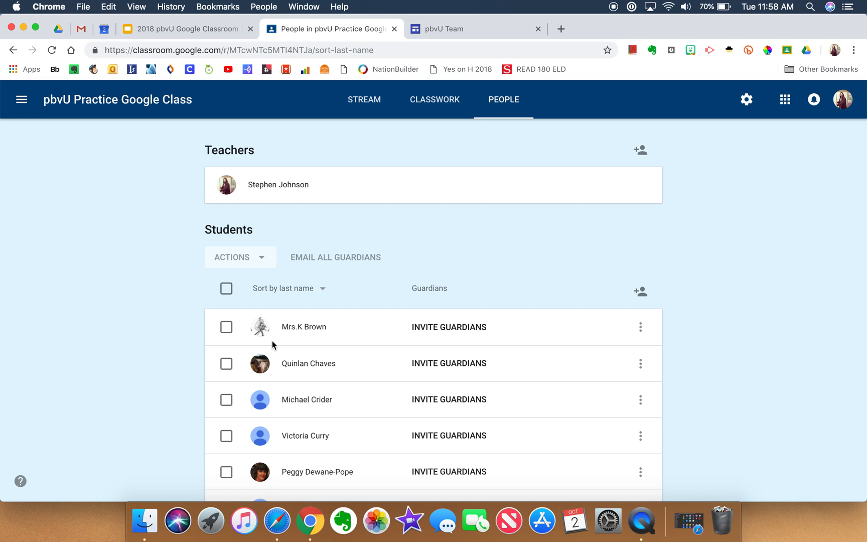
Review the roster actions with all students selected, then with only the first student selected, without applying any.
click(226, 288)
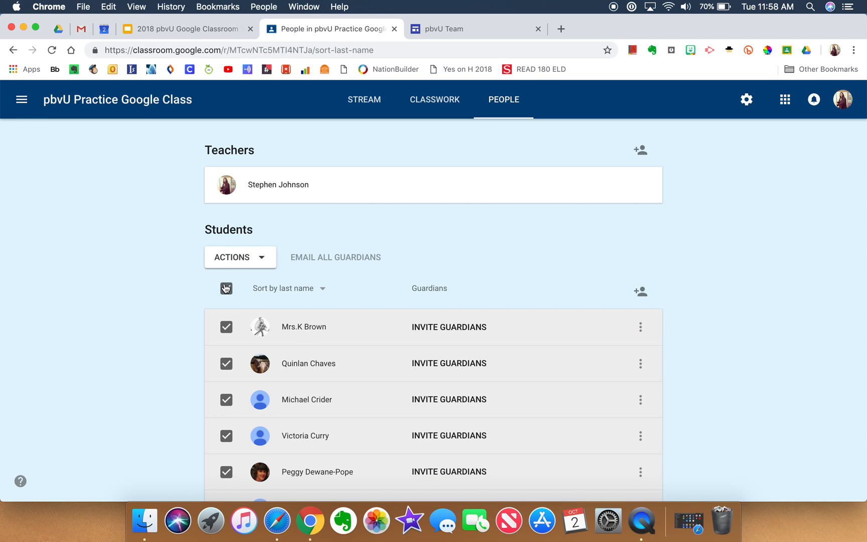
click(264, 258)
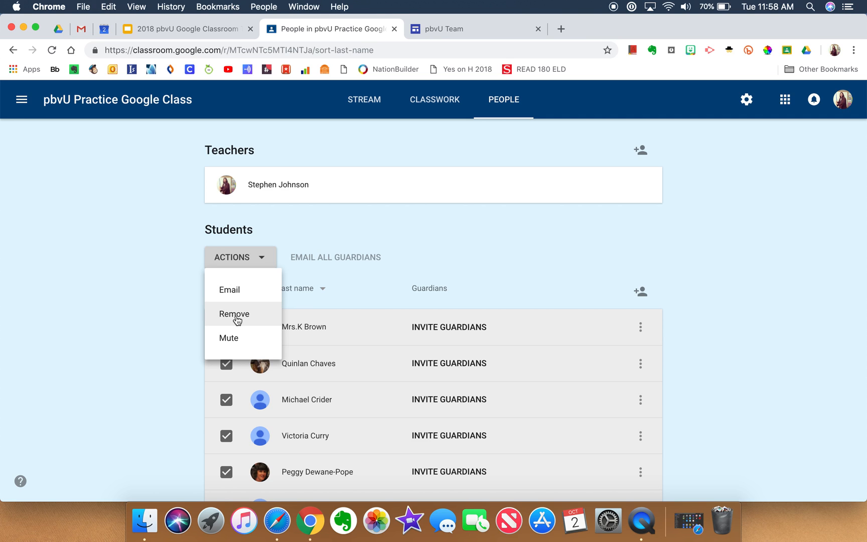
click(143, 340)
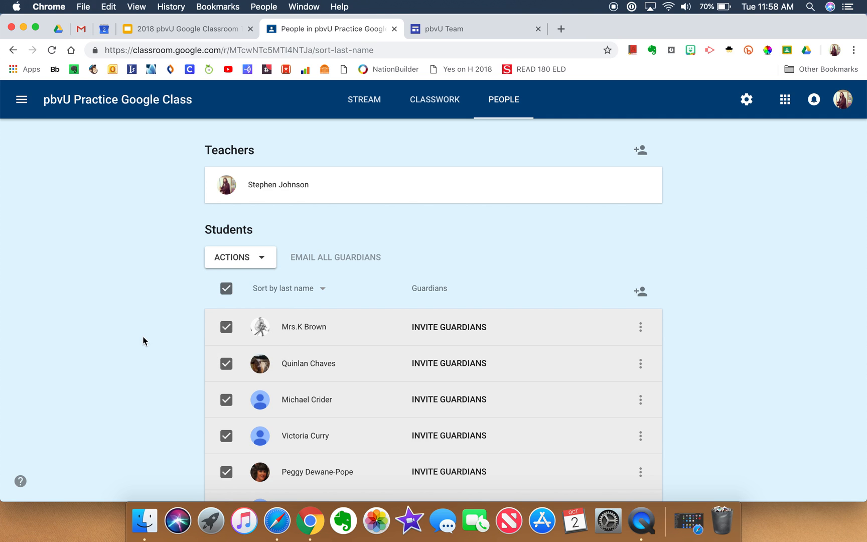
click(227, 289)
click(226, 327)
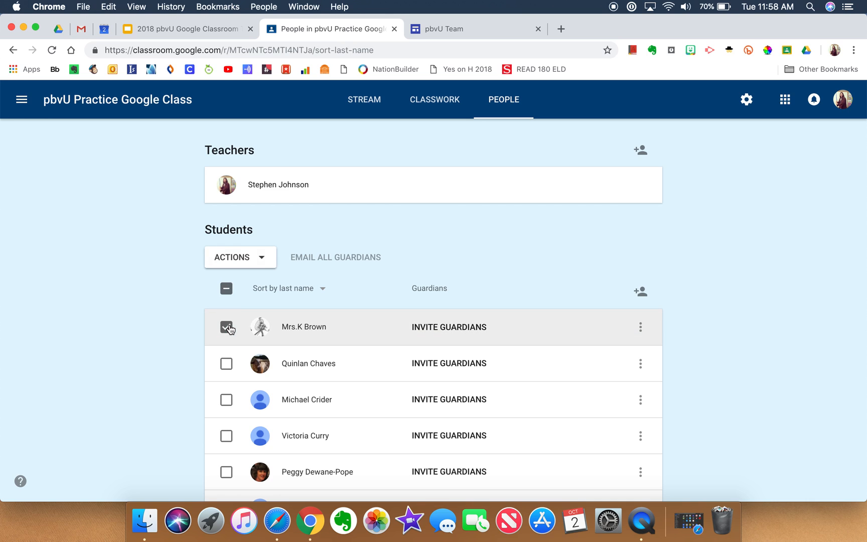
click(262, 270)
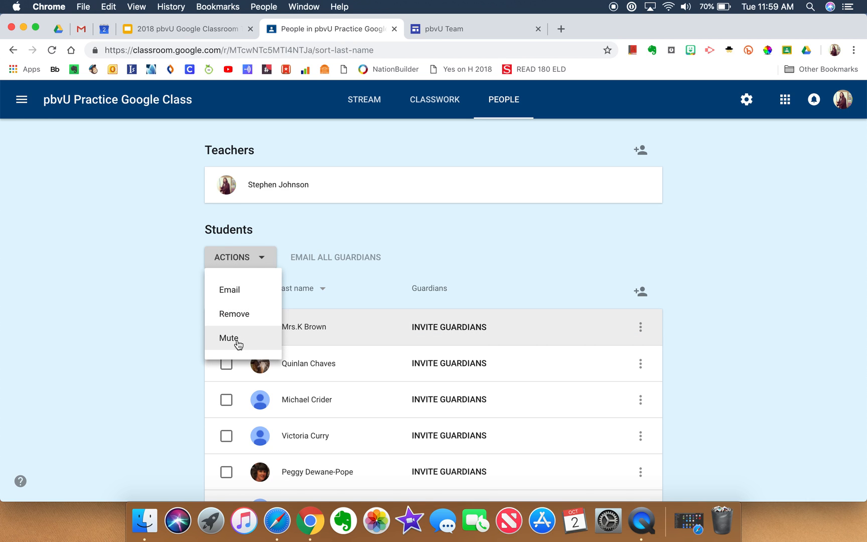
click(694, 303)
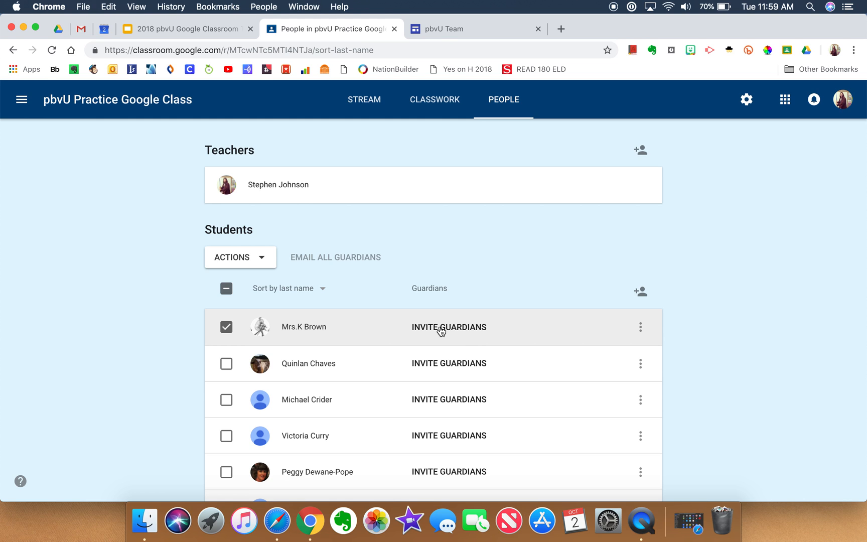
Look at the invitation forms for the first student's guardians and for new students, cancelling both.
click(449, 330)
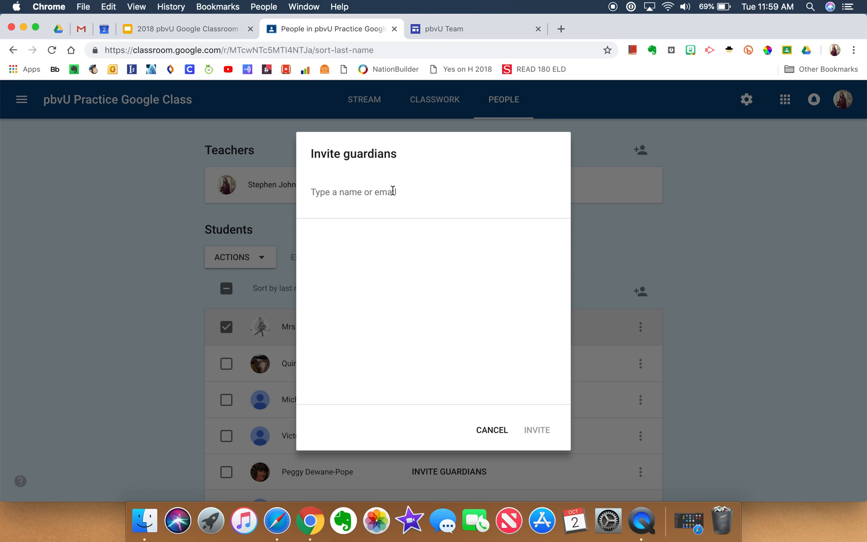
click(491, 429)
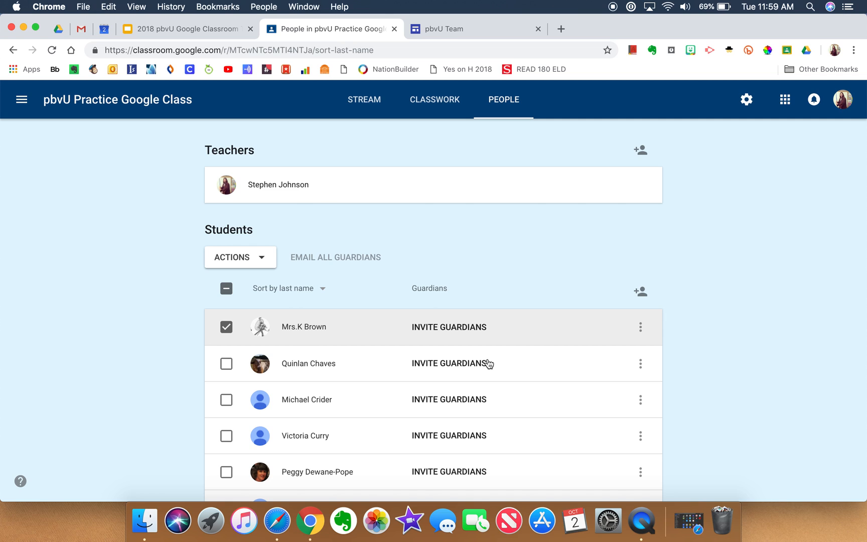
click(643, 293)
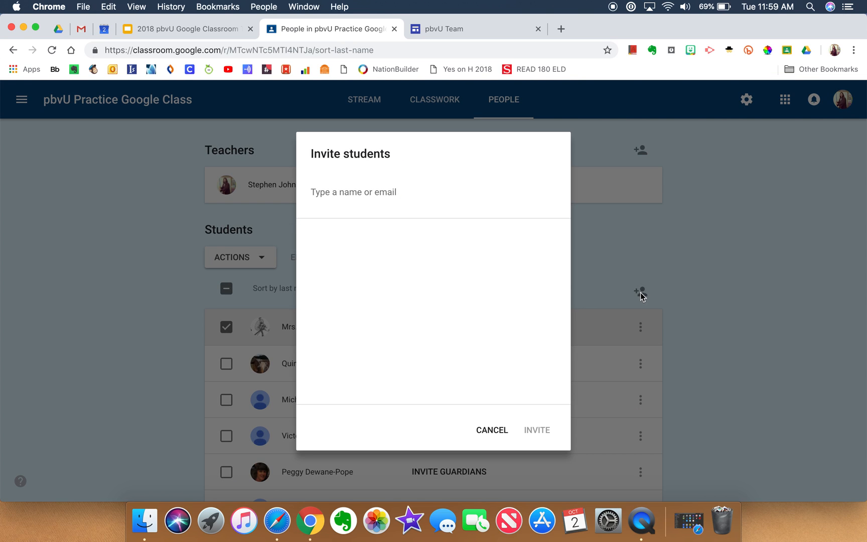
click(494, 430)
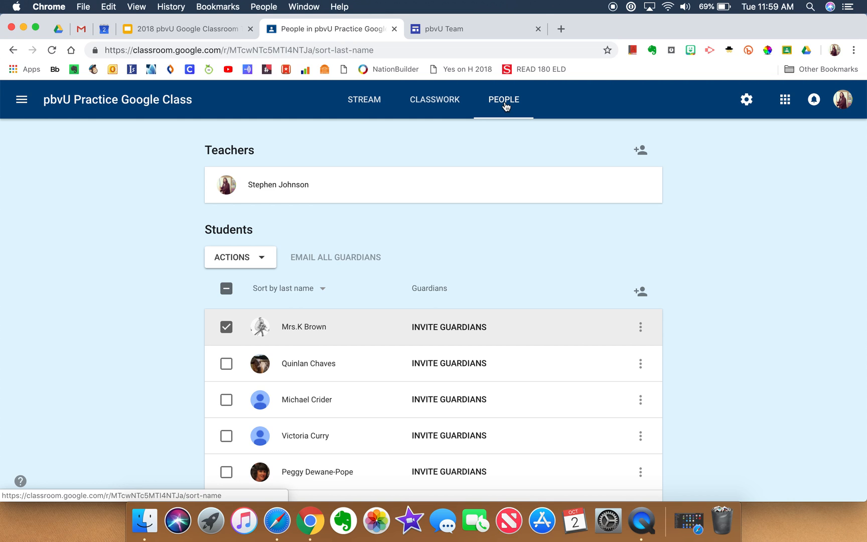
Review the types of classwork that can be created for the class, then return to the stream.
click(433, 100)
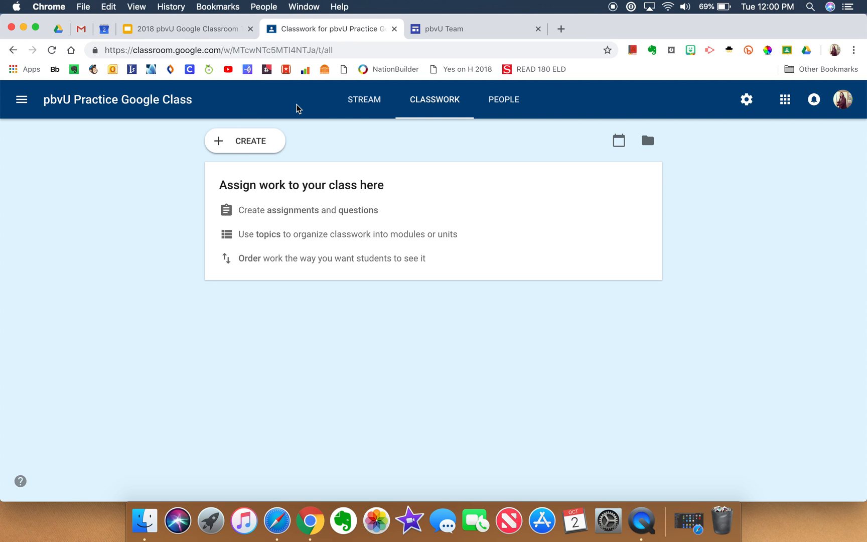
click(270, 146)
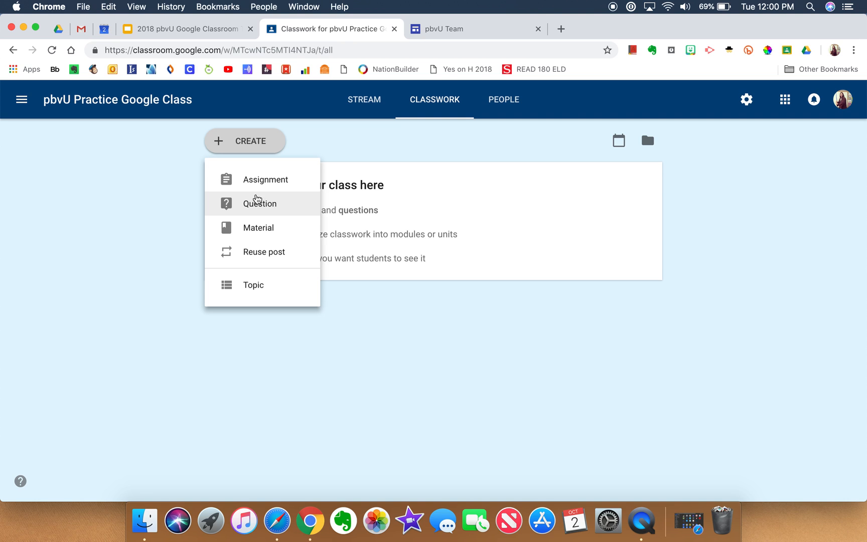
click(369, 105)
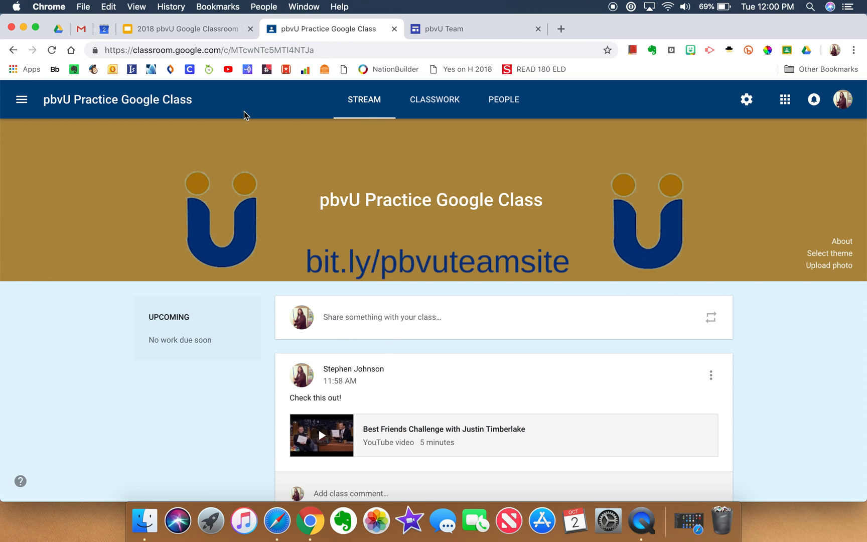
Switch to the 2018 pbvU Google Classroom Training presentation and review slides 4 through 7 on communication examples.
click(202, 28)
click(84, 362)
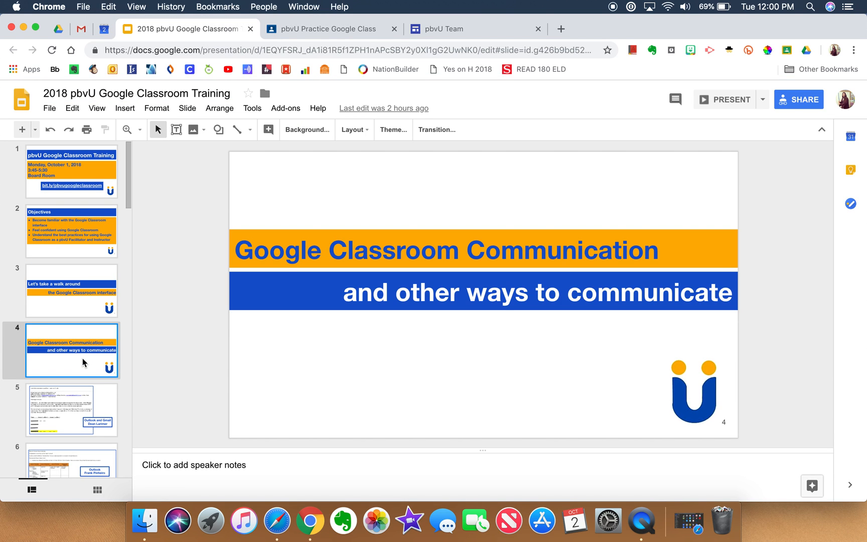
scroll(83, 360, down, 3)
click(79, 323)
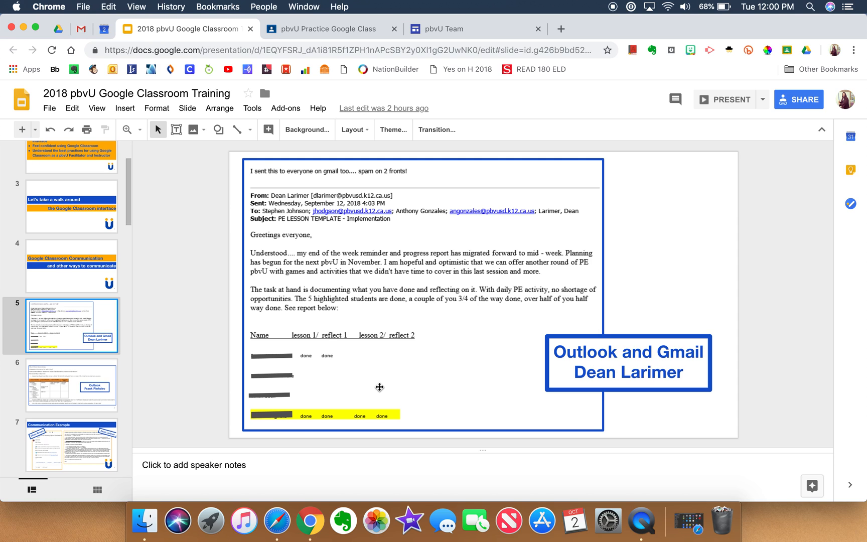
click(85, 399)
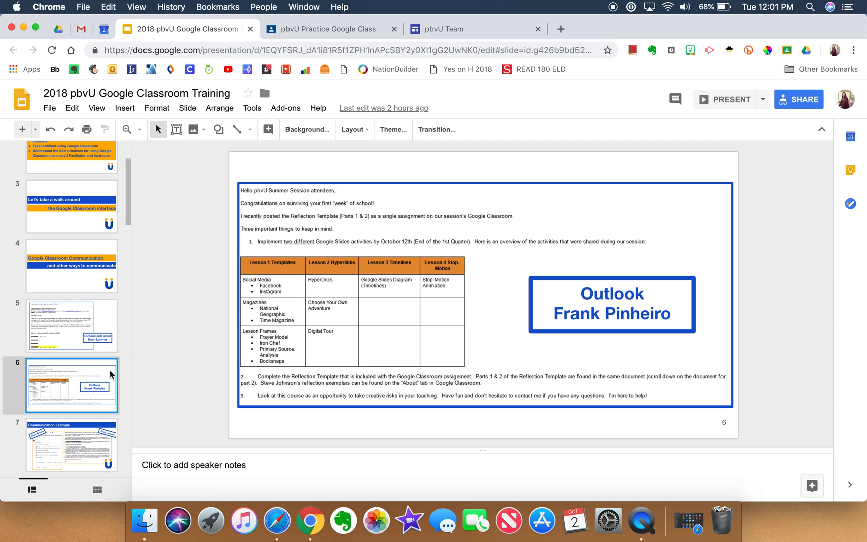
scroll(111, 375, down, 3)
click(85, 374)
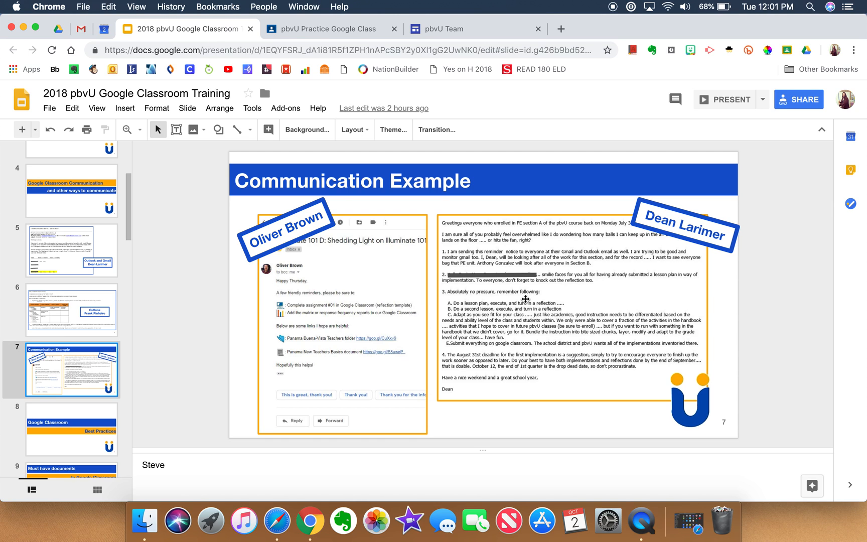
Revisit the practice class's student actions, Classwork page and stream in Google Classroom, then return to the training presentation.
click(337, 30)
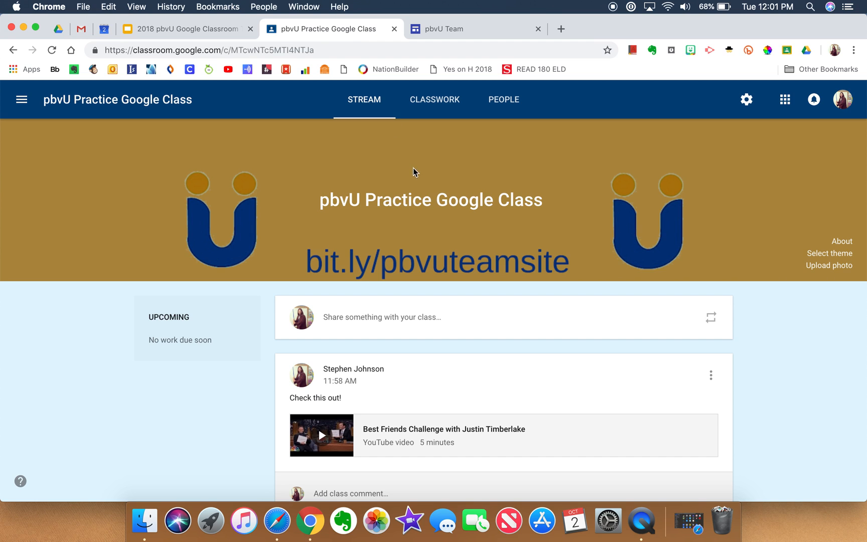
click(501, 103)
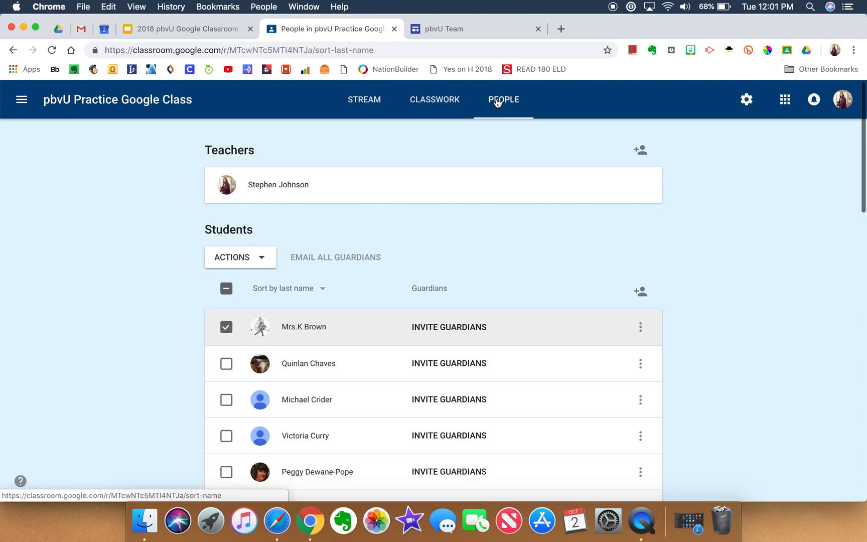
click(251, 267)
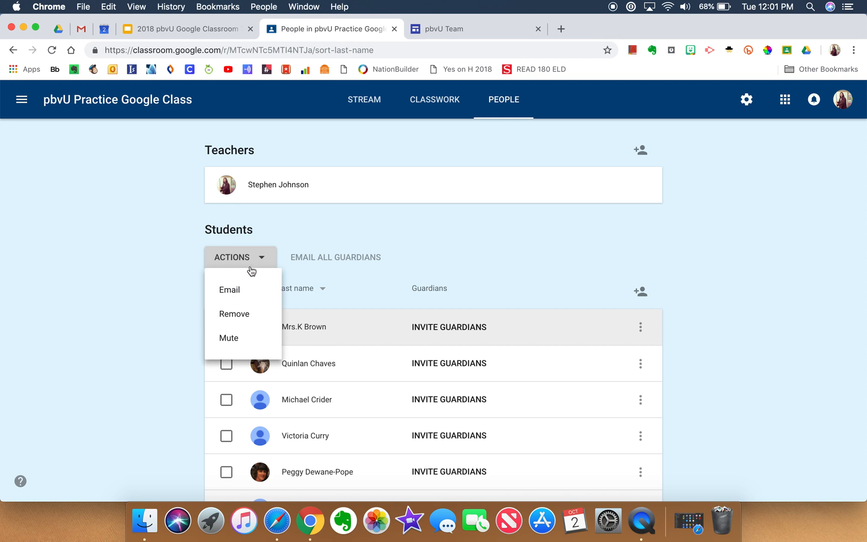
click(445, 100)
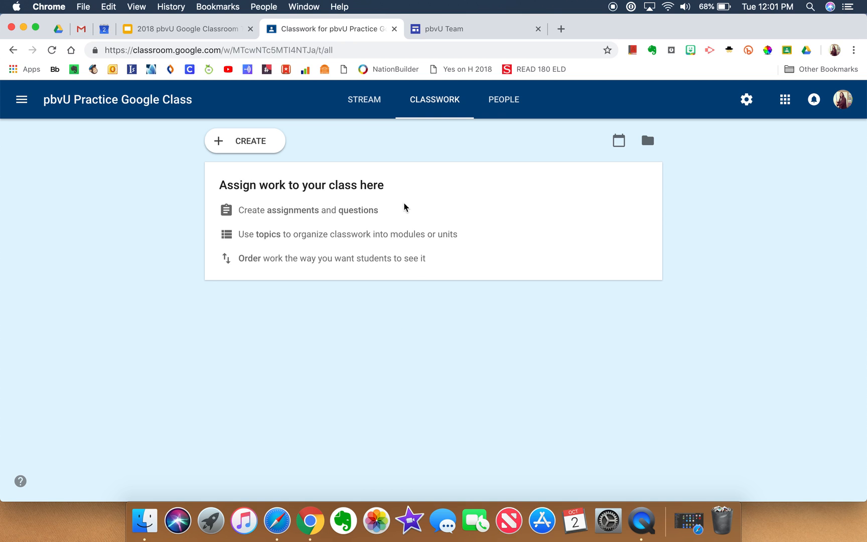
click(370, 108)
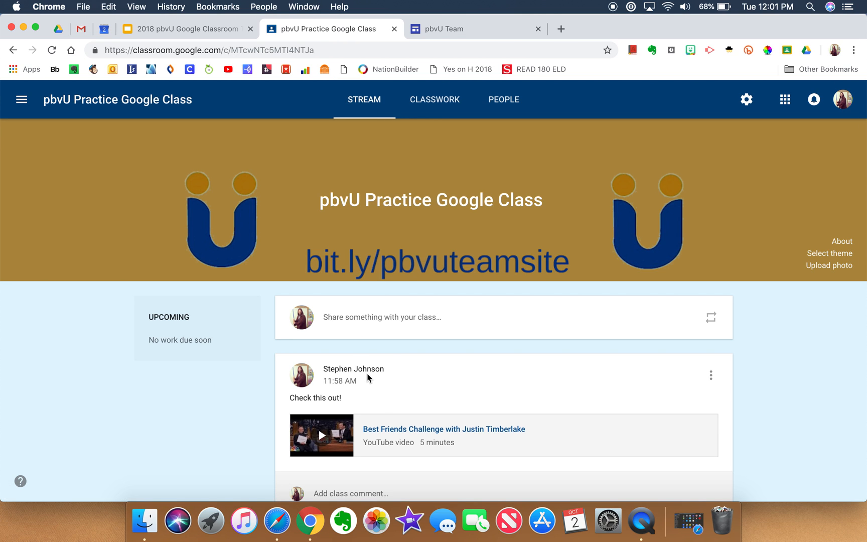
click(209, 29)
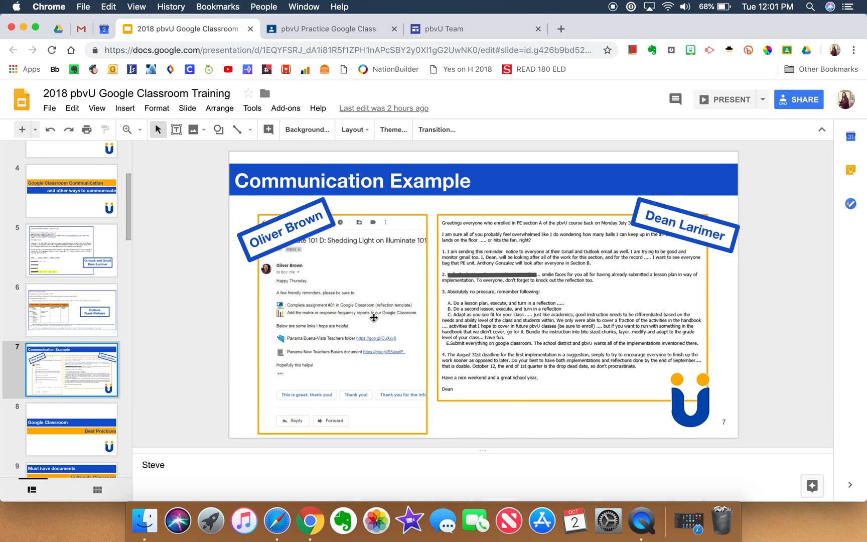
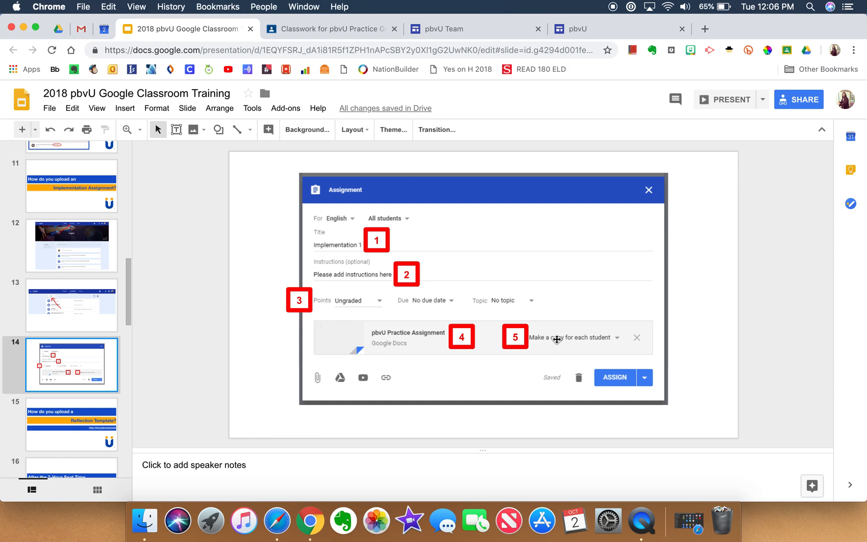
Switch to the practice class's Classwork page in Google Classroom and start a new assignment titled "Implementation 1".
click(340, 39)
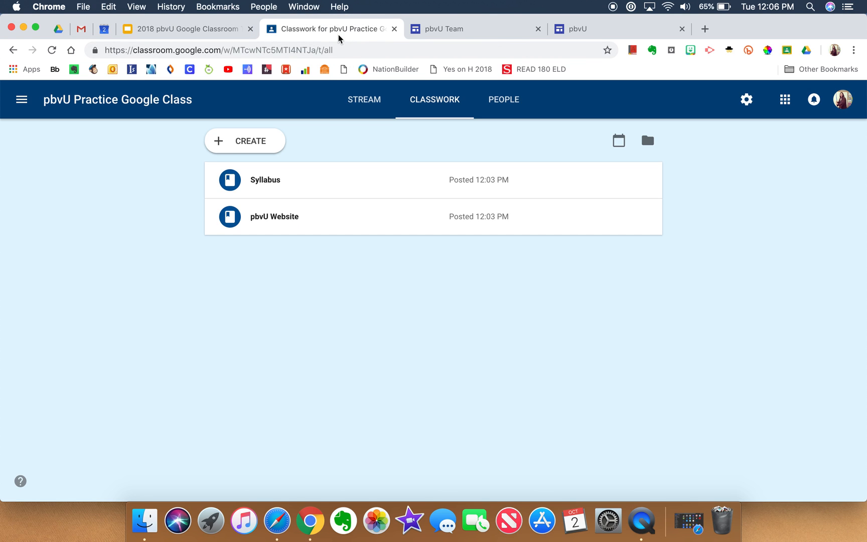
click(263, 148)
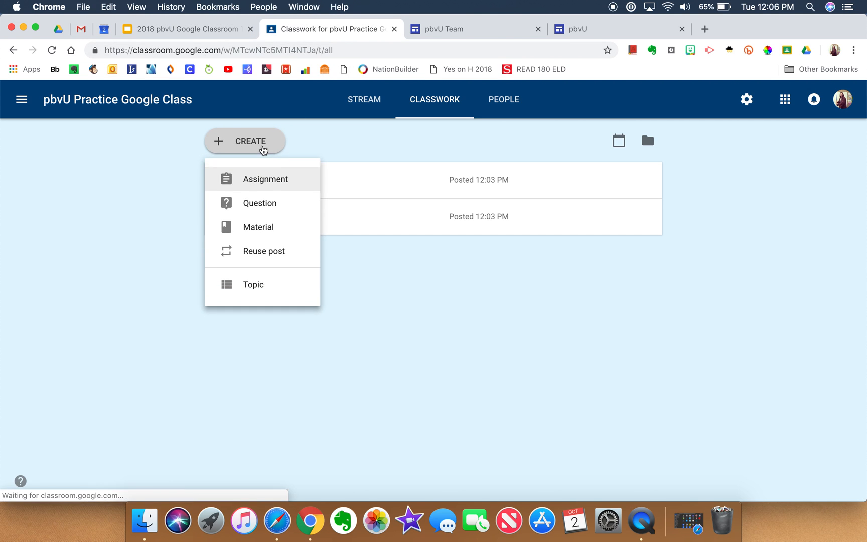
click(259, 186)
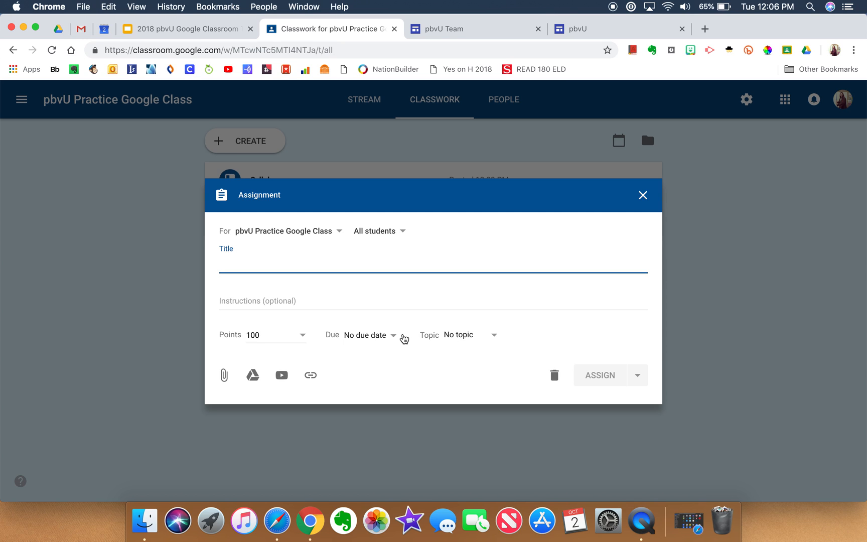
text(Impleme)
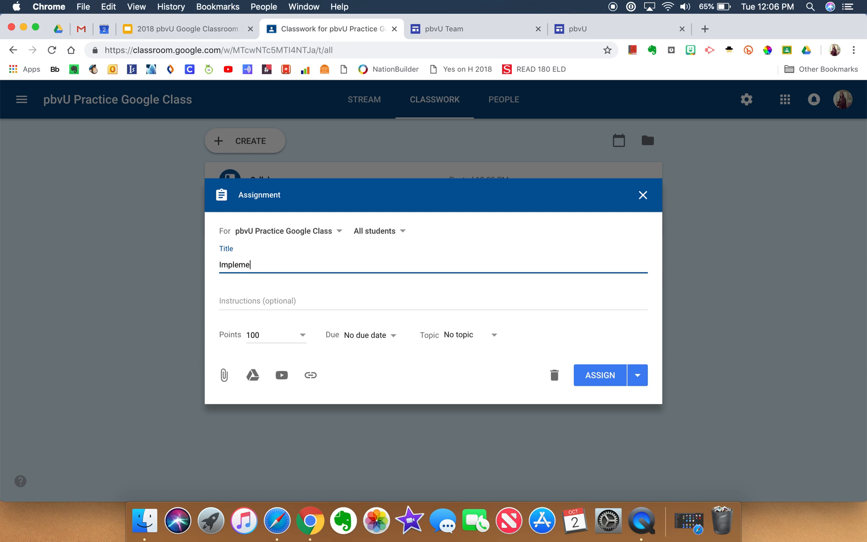
text(ntation 1)
Add the instructions "Please see instructions in the attached Google Doc." to the Implementation 1 assignment and make it ungraded.
click(290, 298)
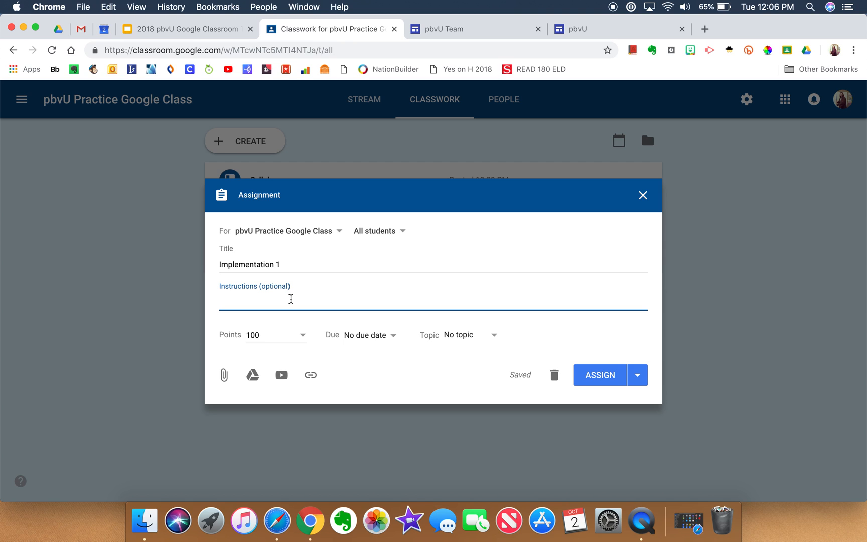
text(Please see instr)
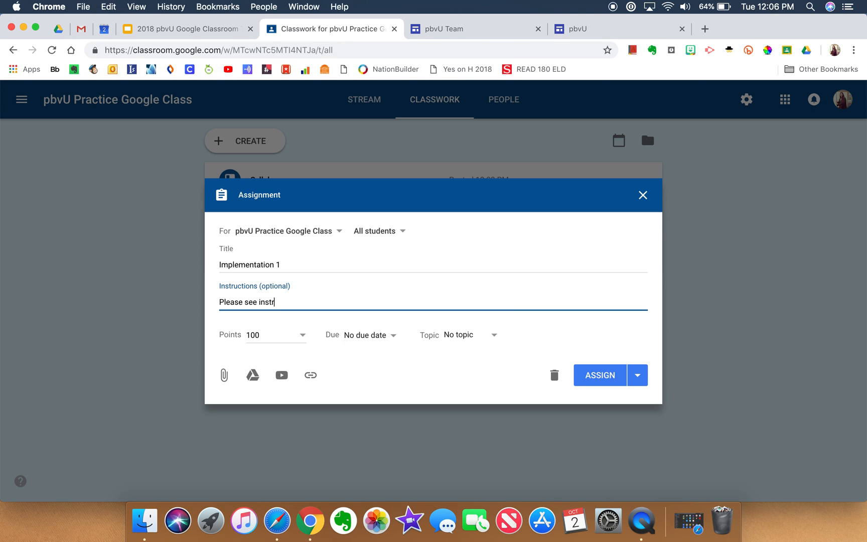
text(uctions in teh a)
key(BackSpace)
key(BackSpace)
key(BackSpace)
key(BackSpace)
text(he attached Google )
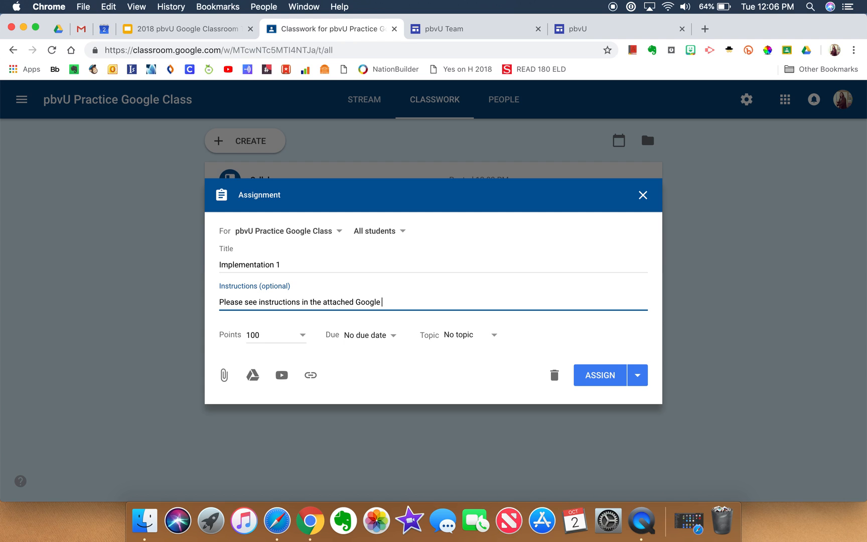
text(Doc.)
click(266, 337)
click(275, 359)
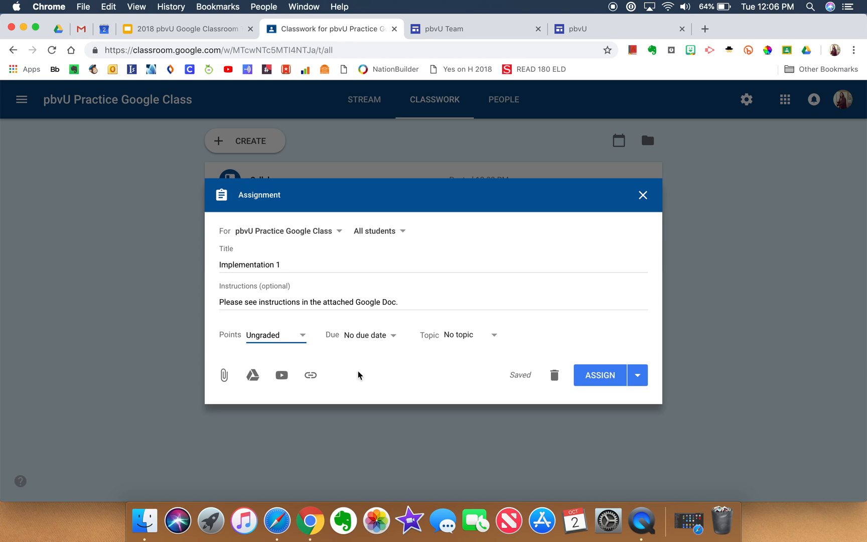
Attach the pbvU Google Classroom Assignment document from the recent Google Drive files to the assignment.
click(254, 375)
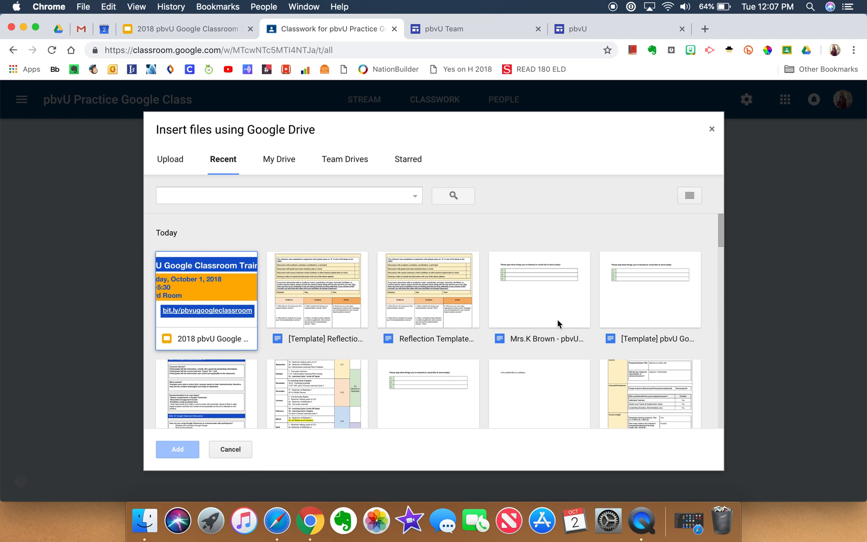
scroll(503, 381, down, 2)
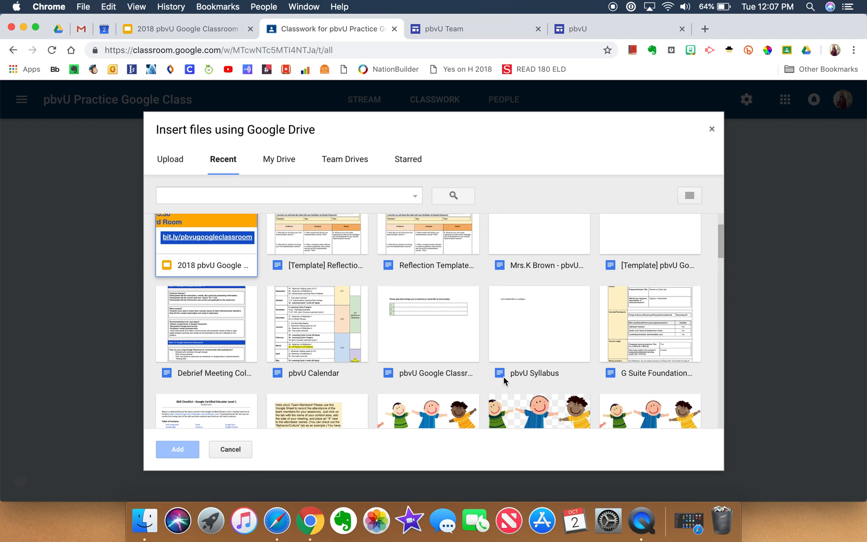
click(447, 337)
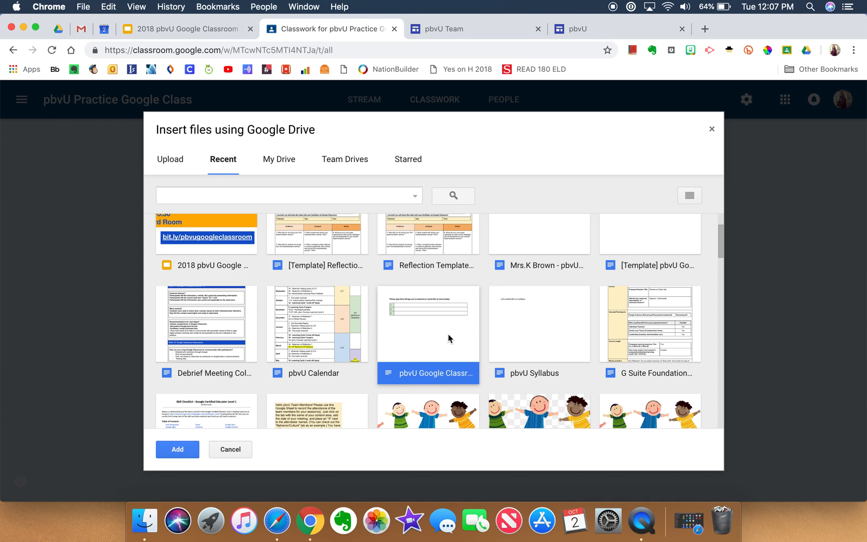
click(178, 449)
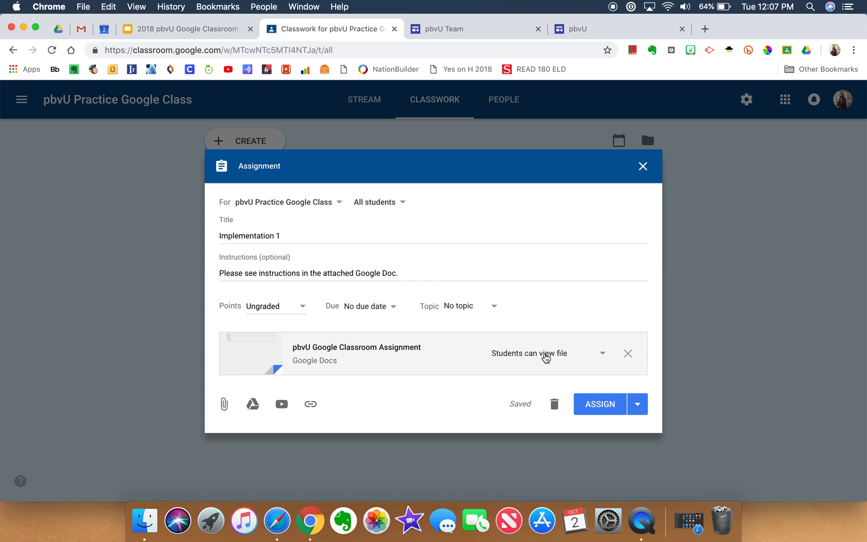
Set the attached document to make a copy for each student and assign Implementation 1 to the class.
click(545, 357)
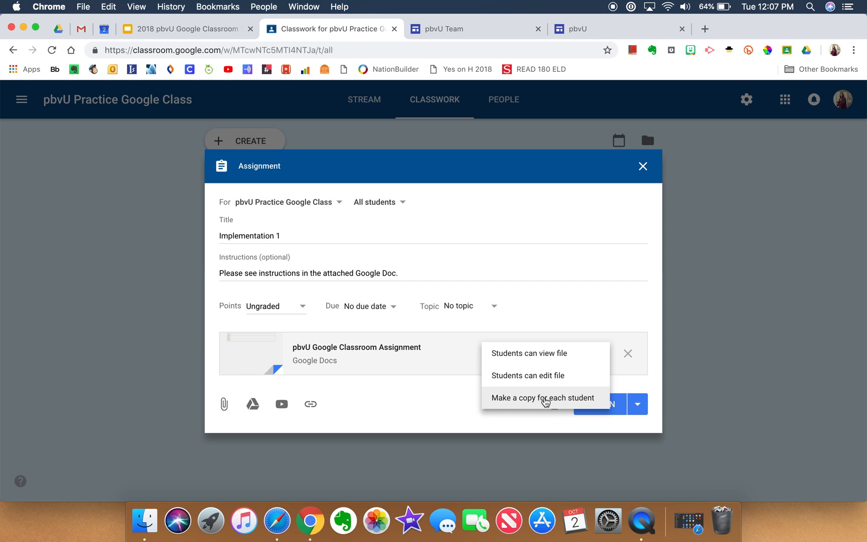
click(545, 399)
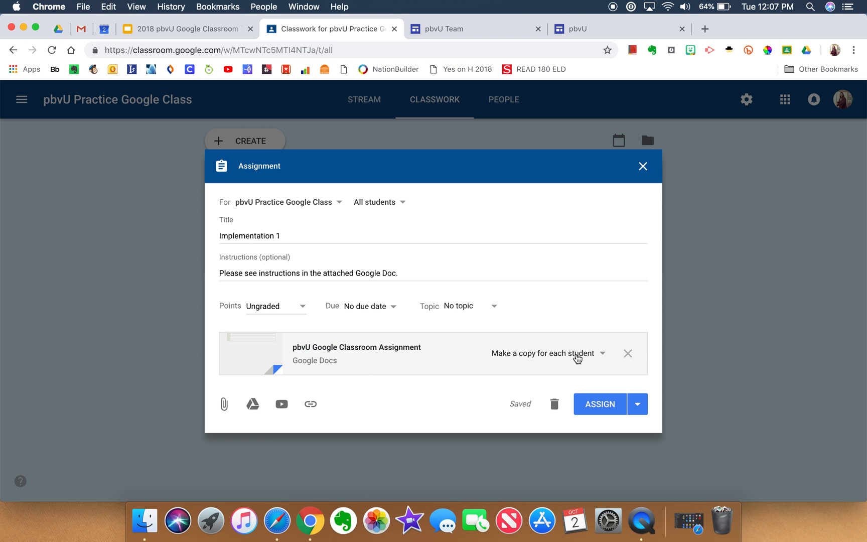
click(603, 411)
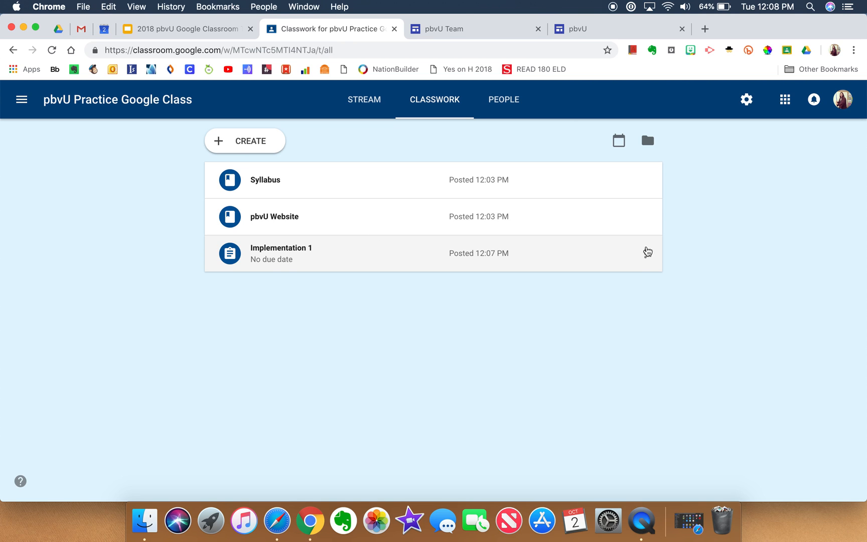
Check the actions available for the posted Implementation 1 assignment, then view the Reflection Template slide in the training presentation.
click(646, 253)
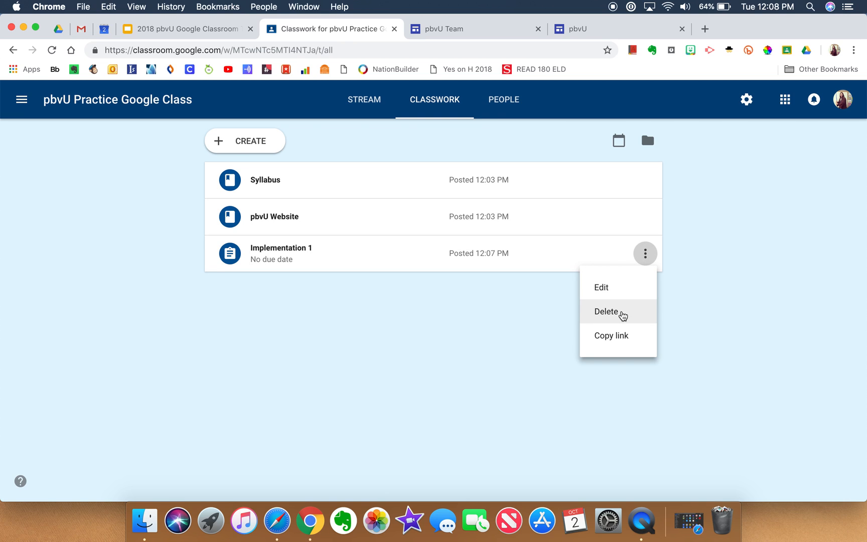
click(704, 316)
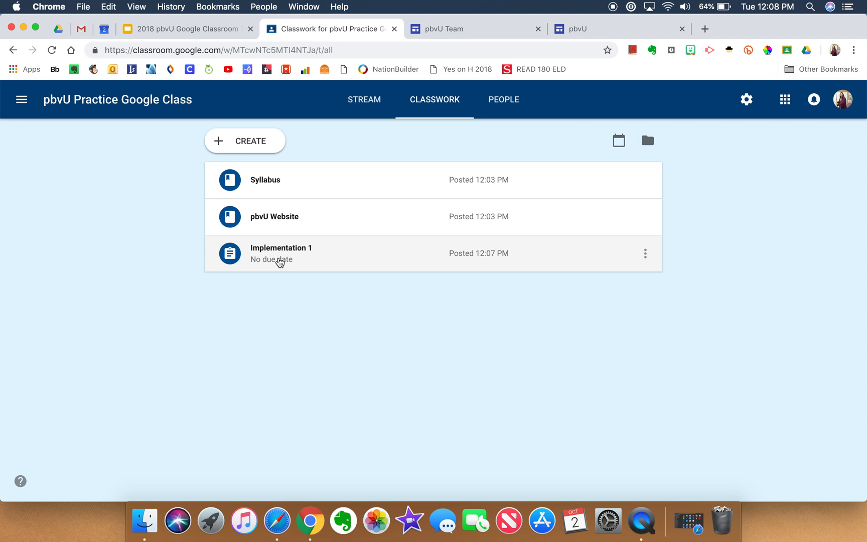
click(193, 30)
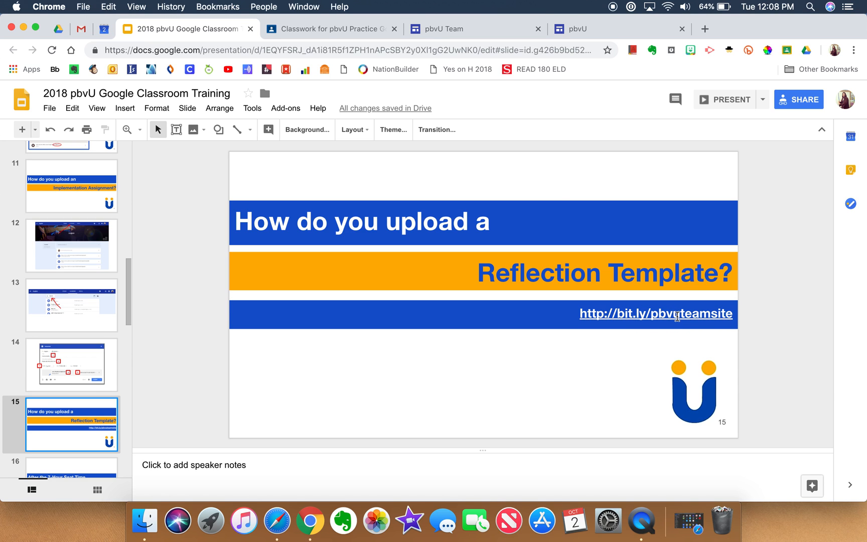
Switch to the pbvU Team site and open Reflection Template (Part 1) from the Reflection page under Follow-Up Activities.
click(477, 31)
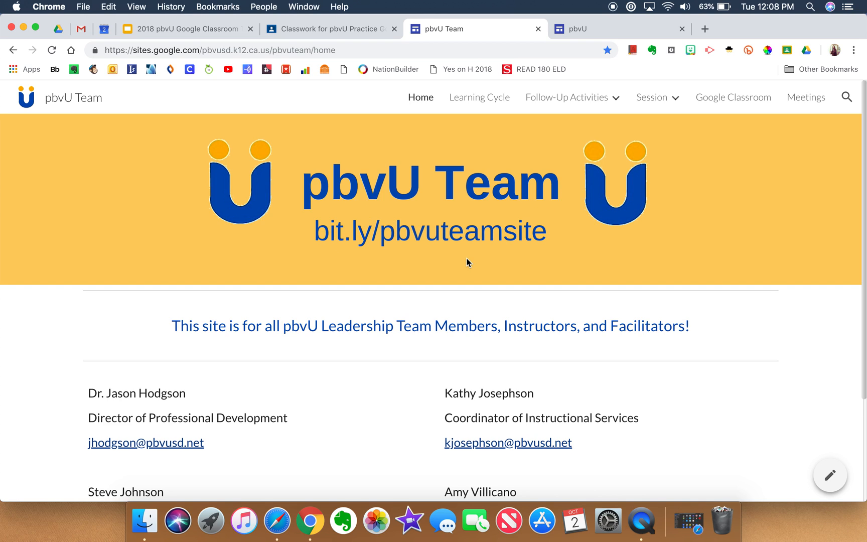
mouse_move(577, 100)
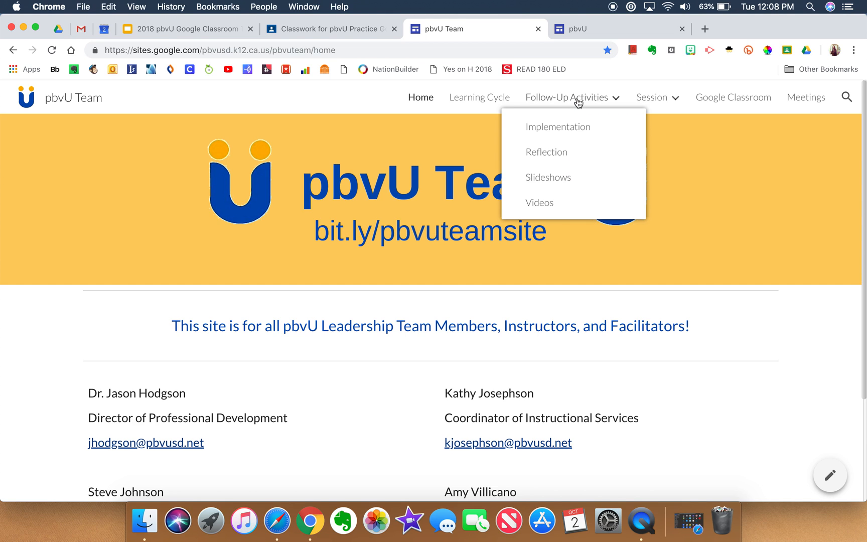
click(548, 152)
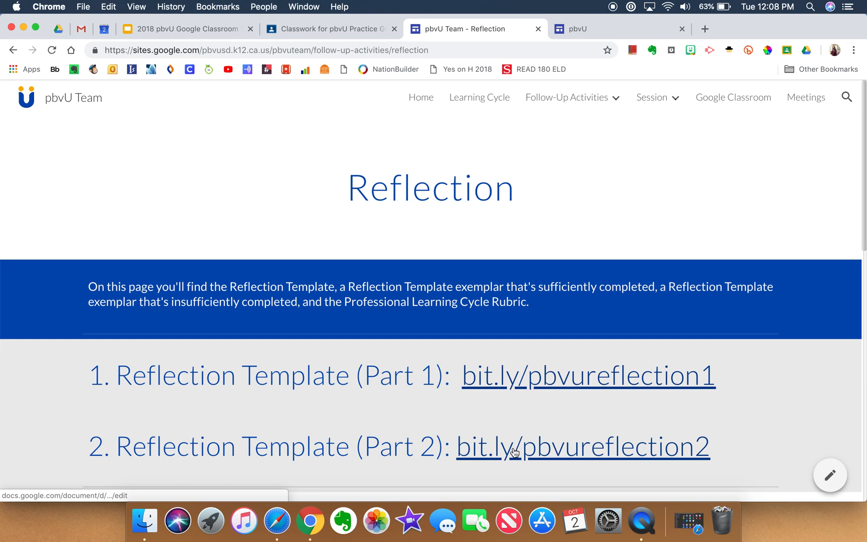
click(538, 386)
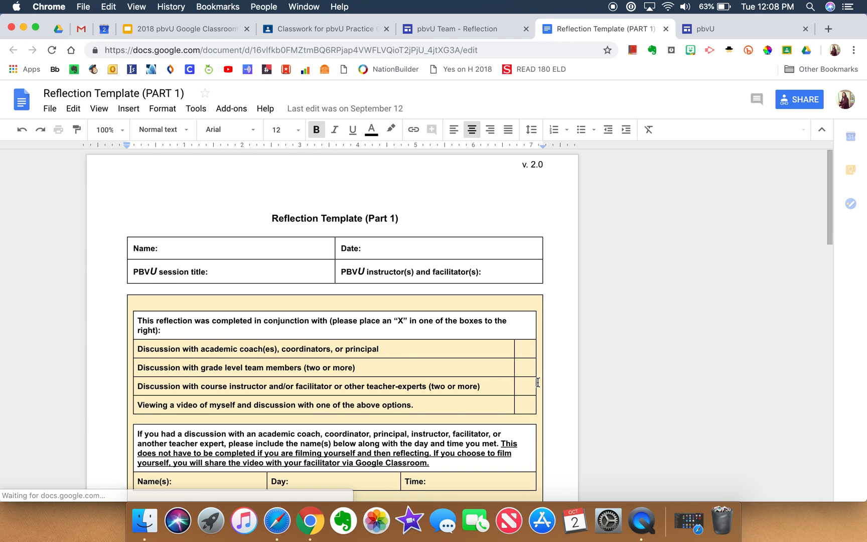
Start a copy of the Reflection Template (PART 1) document and name it "Reflection (PART 1)".
click(50, 109)
click(78, 186)
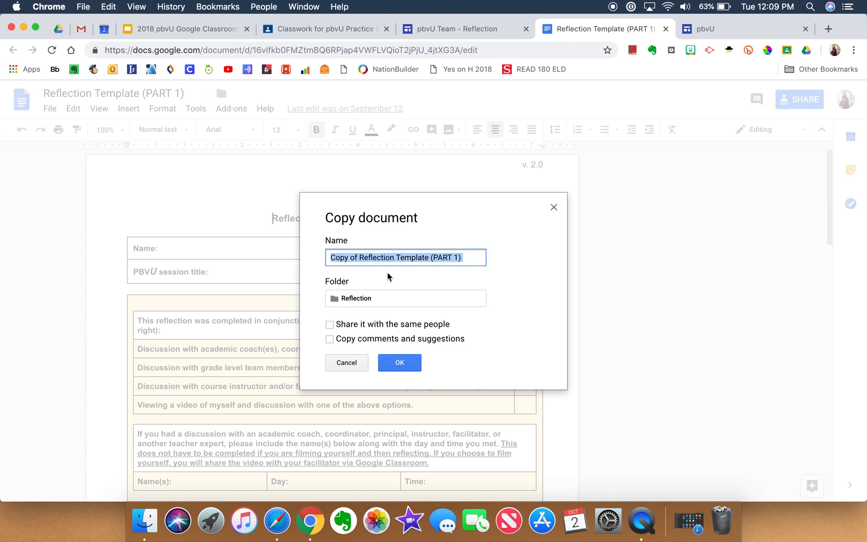
click(397, 257)
click(425, 259)
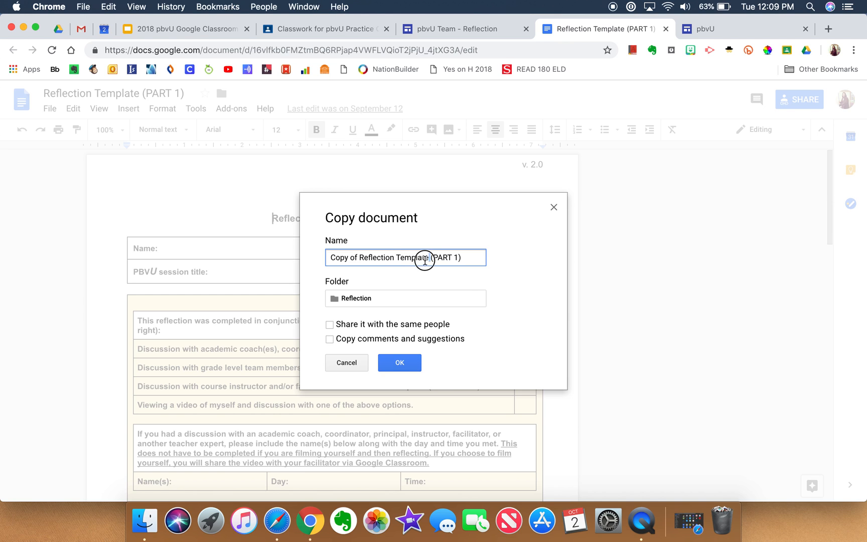
drag(425, 259, 280, 265)
key(BackSpace)
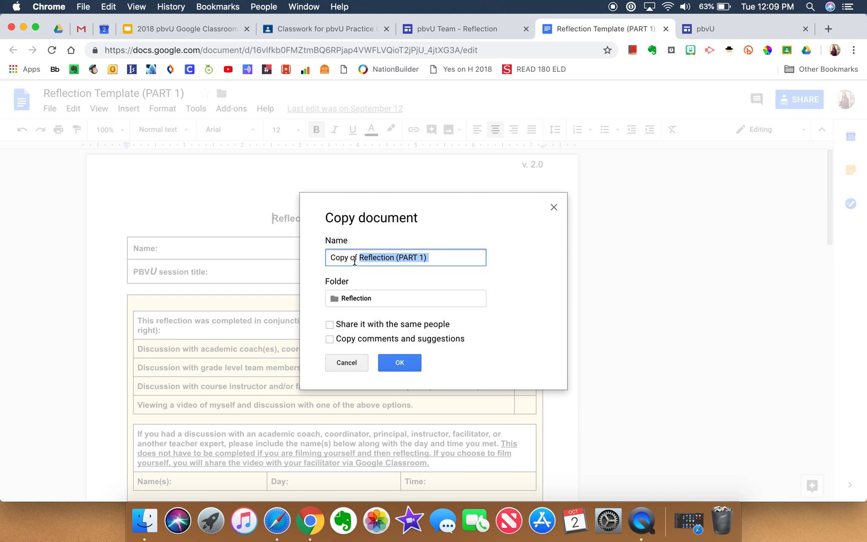
click(362, 258)
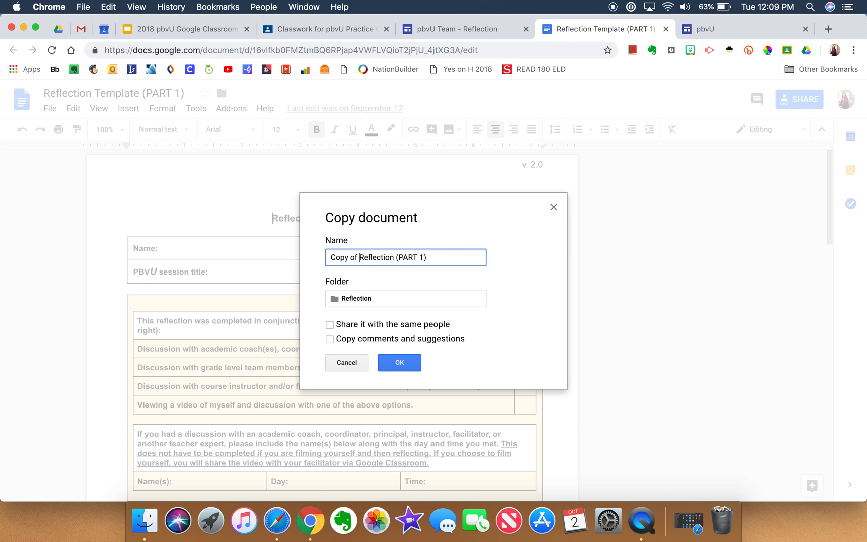
key(BackSpace)
key(BackSpace)
key(BackSpace)
key(BackSpace)
key(BackSpace)
key(BackSpace)
key(BackSpace)
key(BackSpace)
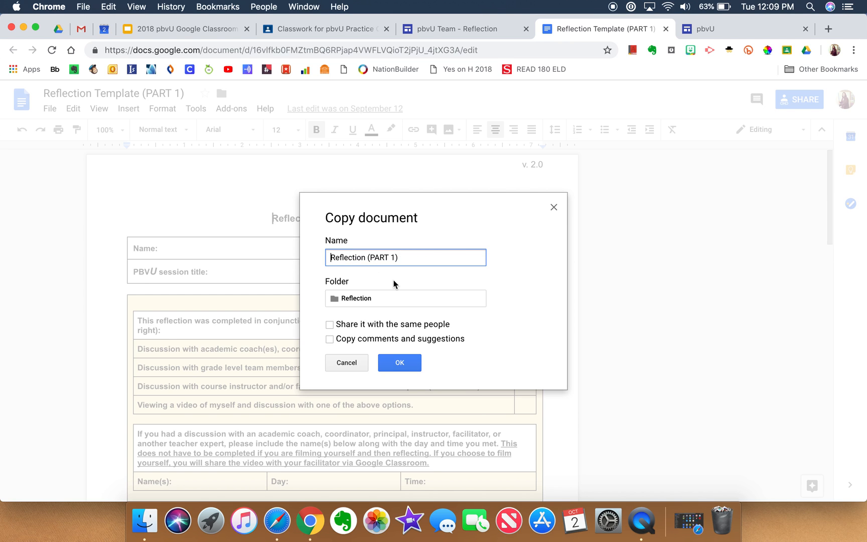
Choose My Drive as the destination folder for the document copy and create it.
click(374, 299)
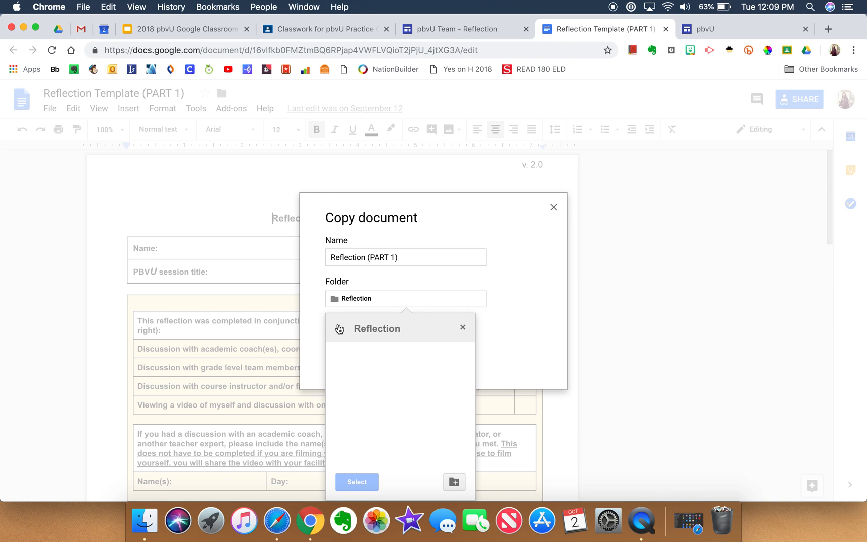
click(339, 329)
click(339, 329)
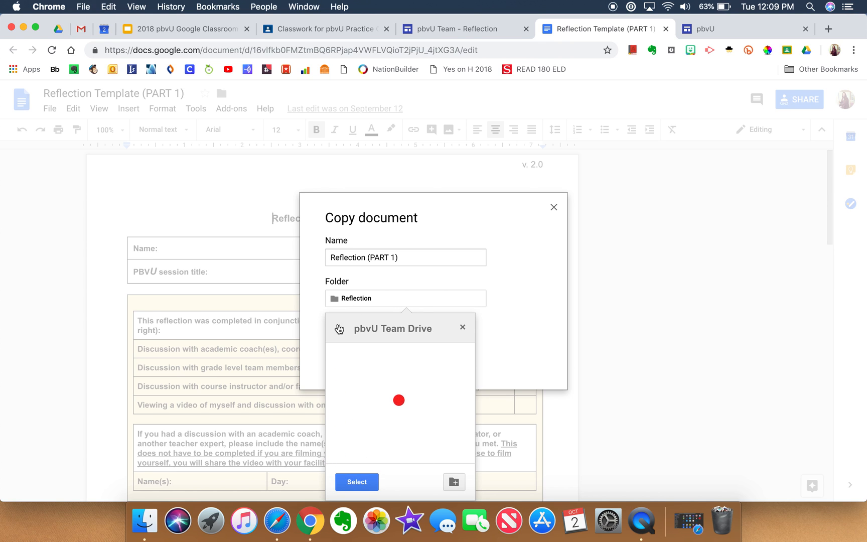
click(339, 329)
click(339, 328)
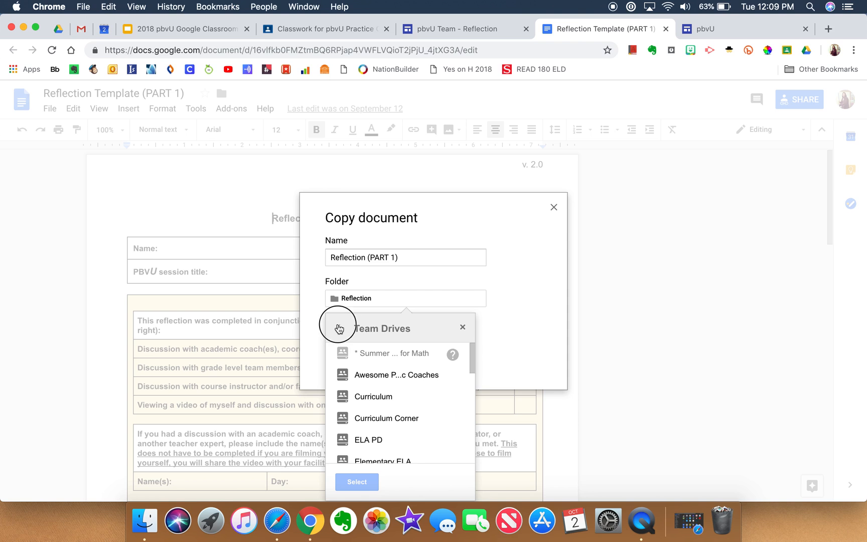
click(339, 328)
click(365, 359)
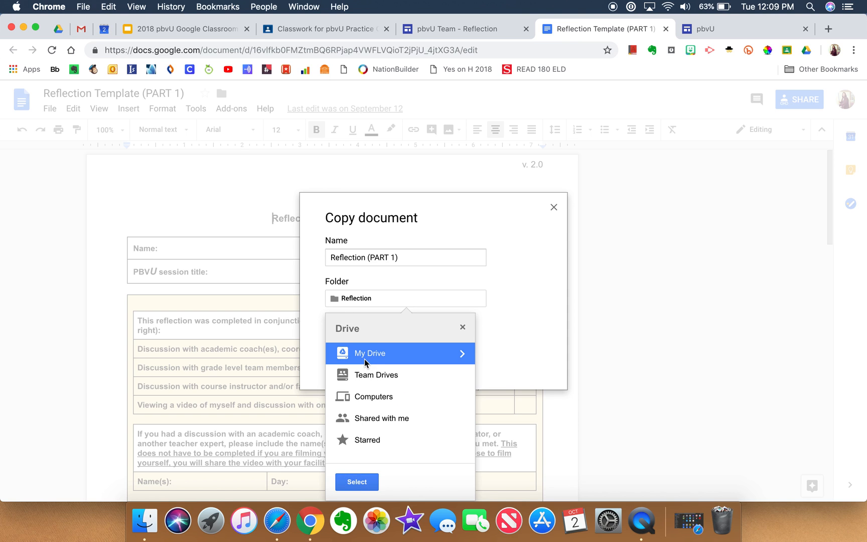
click(356, 483)
click(393, 366)
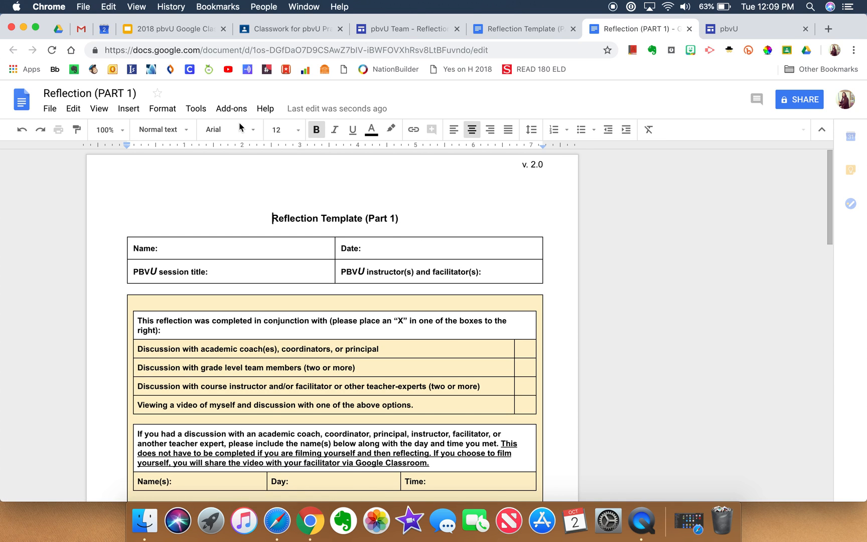
Return to the practice class's Classwork page in Google Classroom and start a new assignment titled "Reflection Part 1".
click(257, 34)
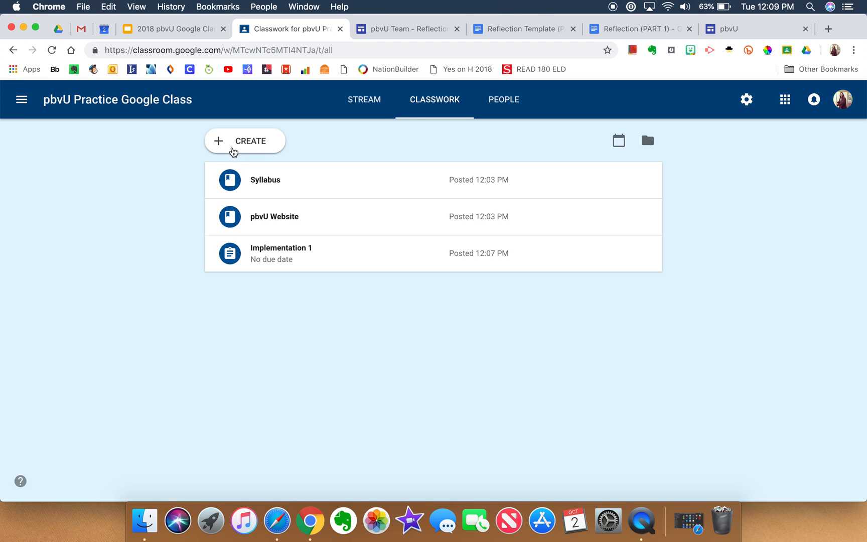
click(233, 151)
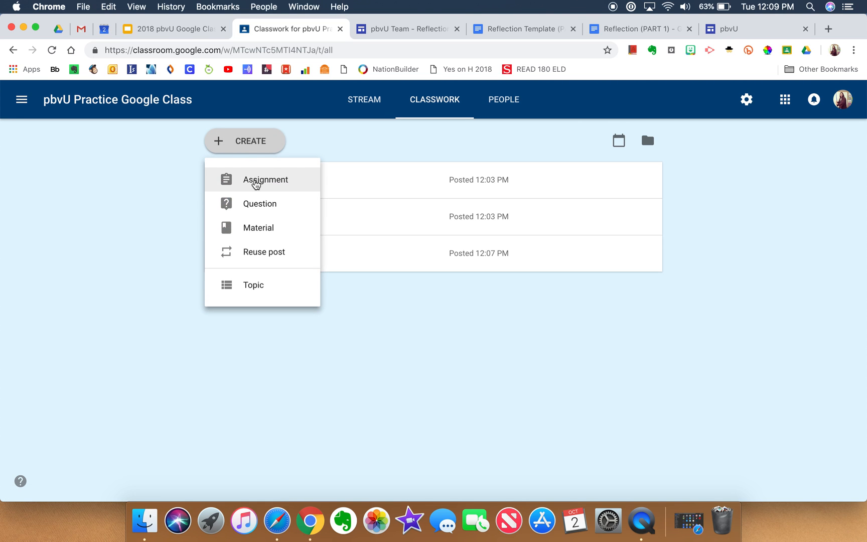
click(256, 184)
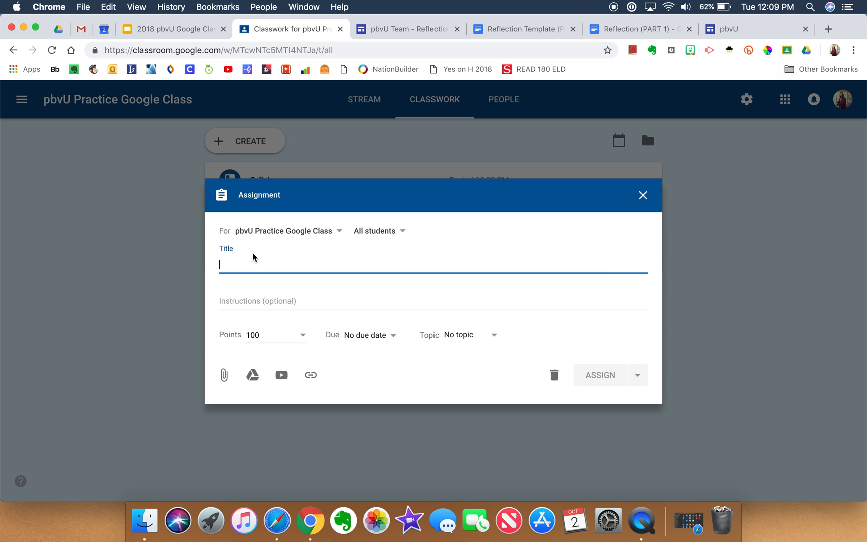
text(Refle)
text(ction Pa)
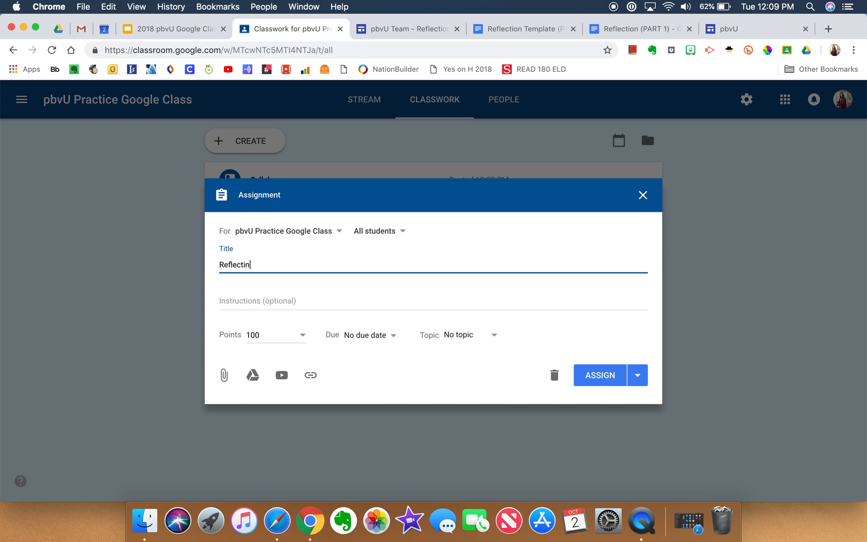
text(rt 1)
Enter the instructions "Please complete this after Implementation 1" for the Reflection Part 1 assignment.
click(229, 304)
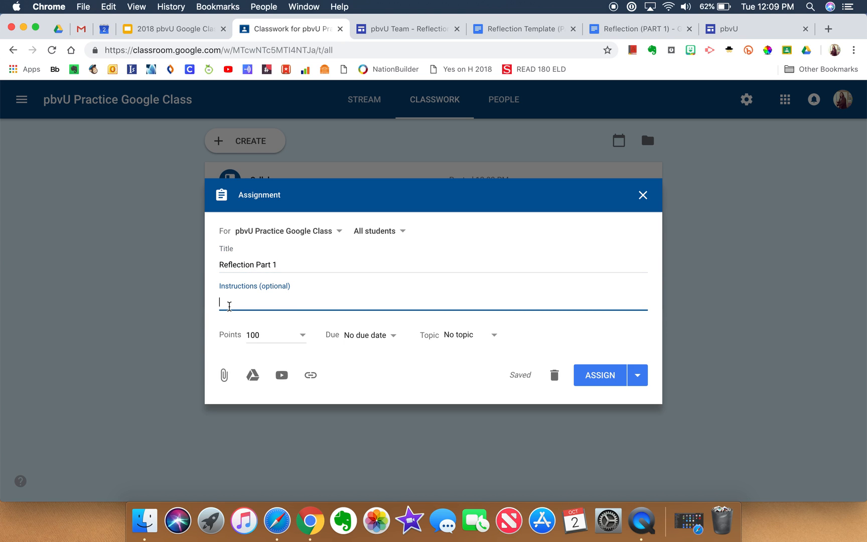
text(Please complete)
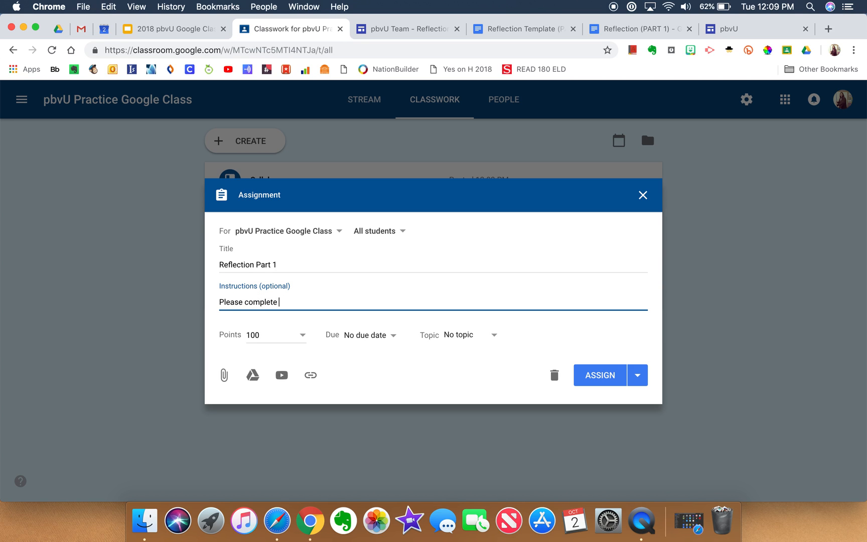
text(d this after Implementation 1)
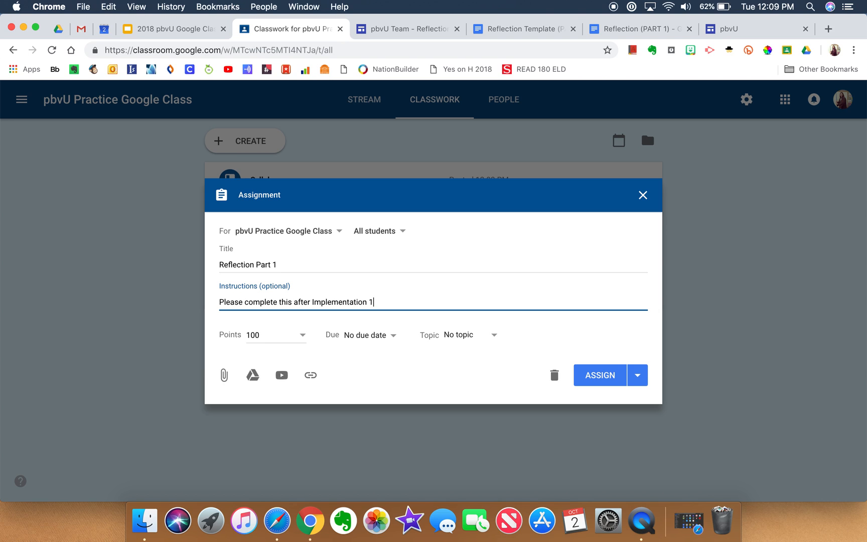
Complete the assignment instructions so they end with "is done." and set the points to Ungraded.
text( is complet)
key(BackSpace)
key(BackSpace)
key(BackSpace)
text(done.)
click(275, 334)
click(275, 357)
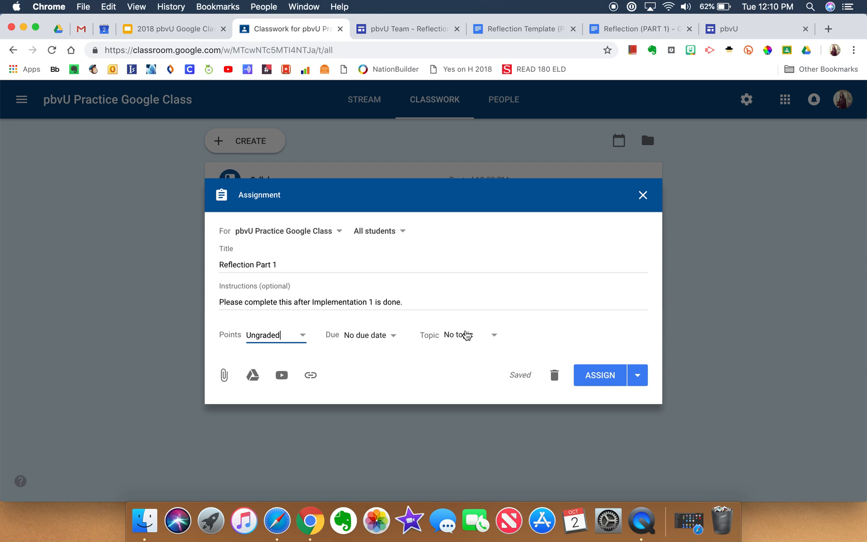
Attach Reflection (PART 1) from Google Drive, set it to make a copy for each student, and assign the Reflection Part 1 assignment.
click(252, 375)
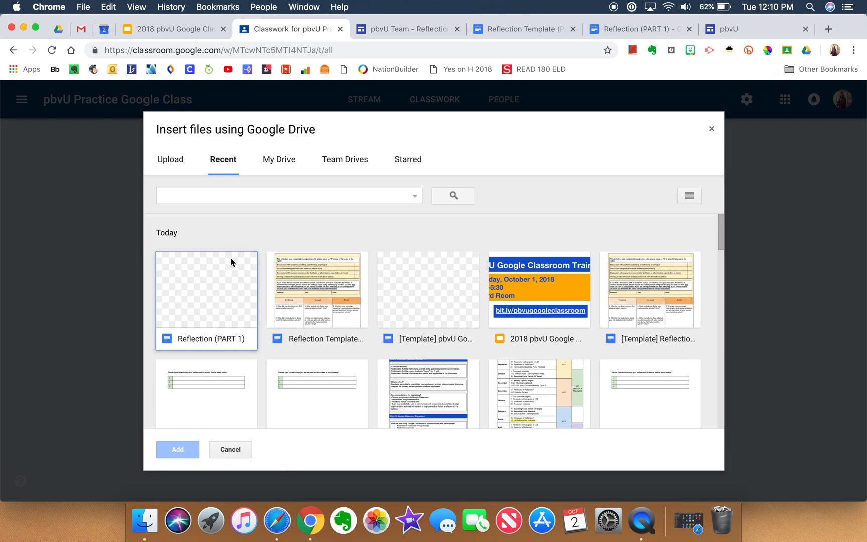
click(195, 287)
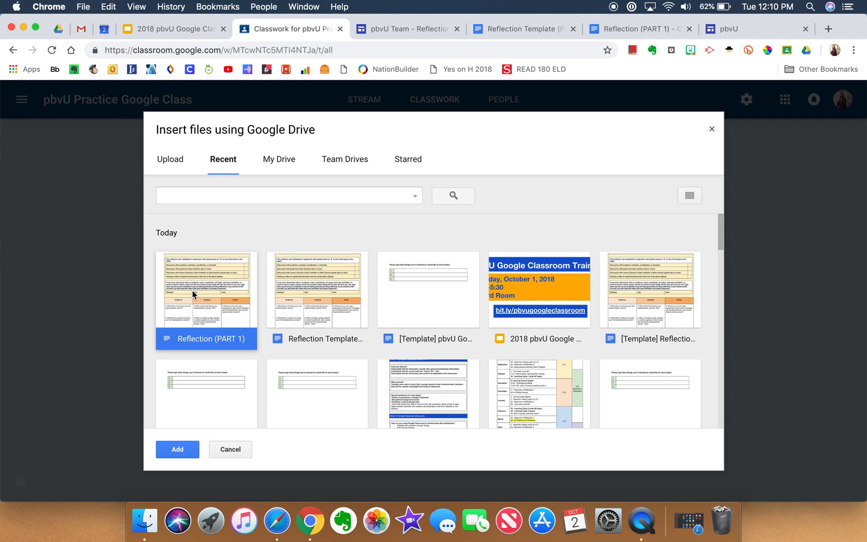
click(177, 450)
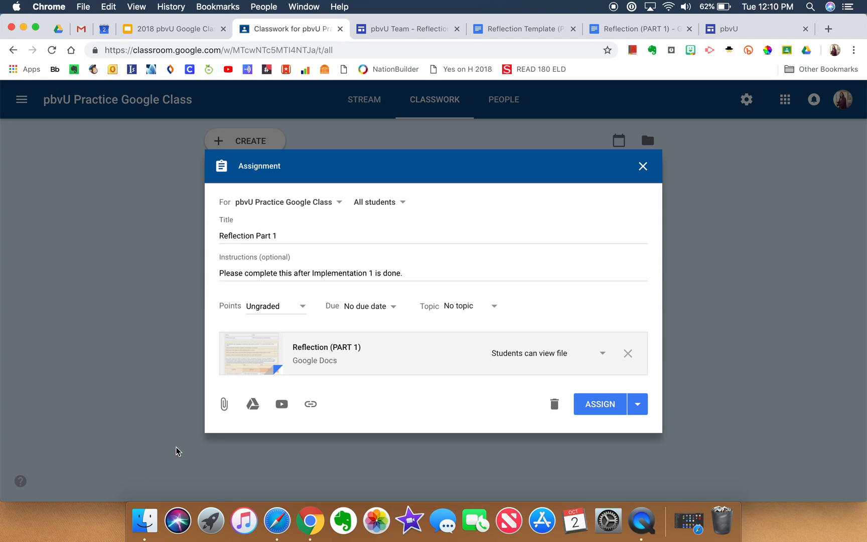
click(558, 355)
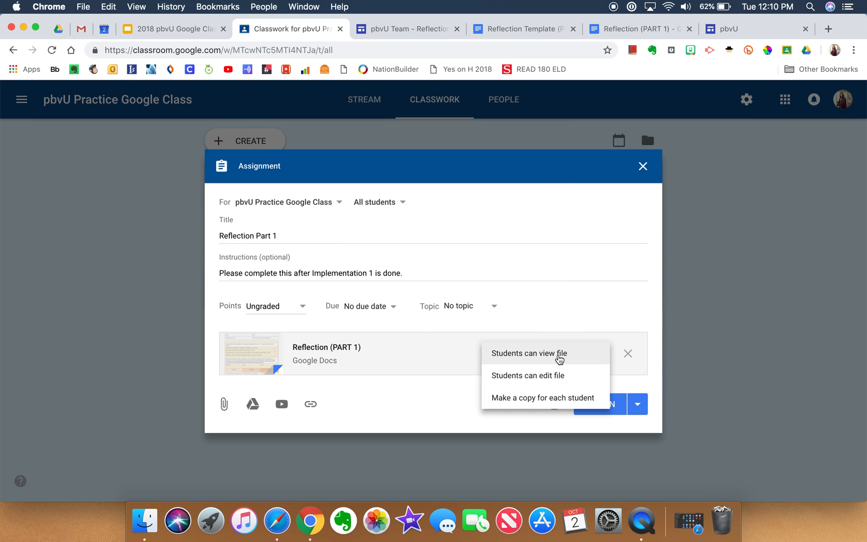
click(523, 400)
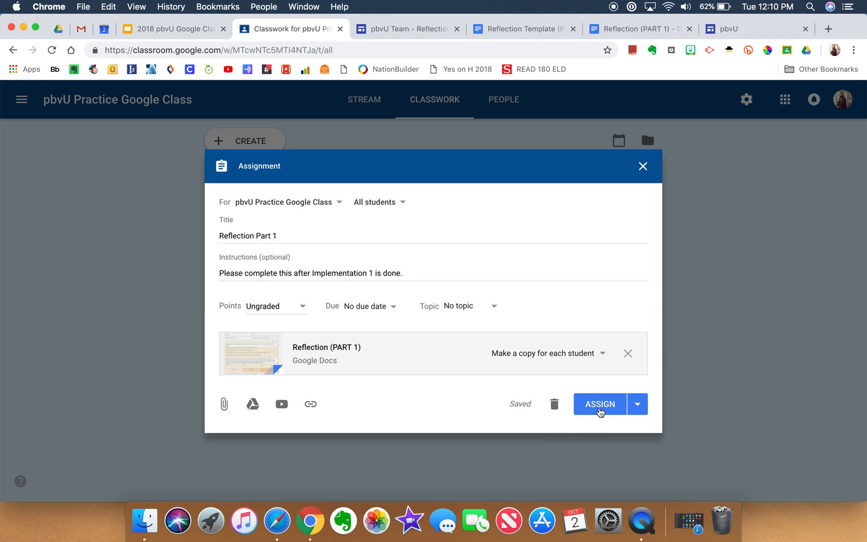
click(600, 404)
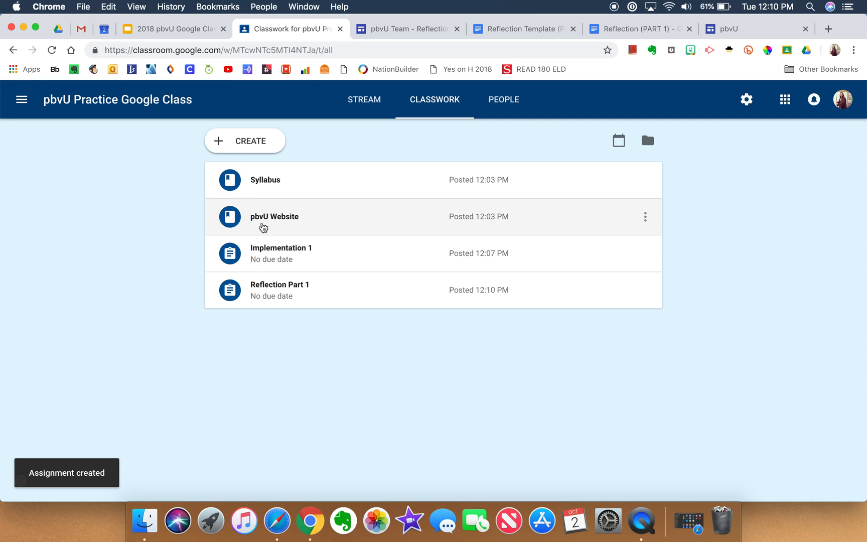
click(253, 151)
click(193, 242)
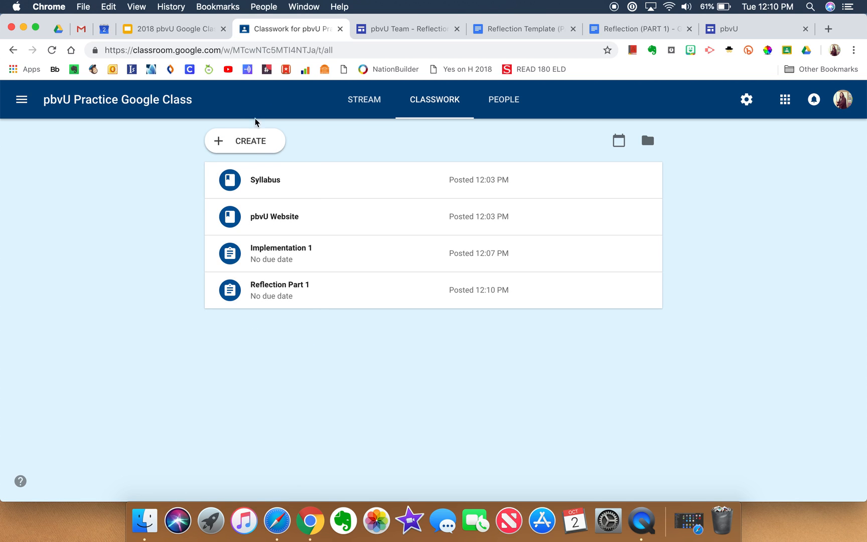
click(251, 140)
click(187, 362)
click(233, 149)
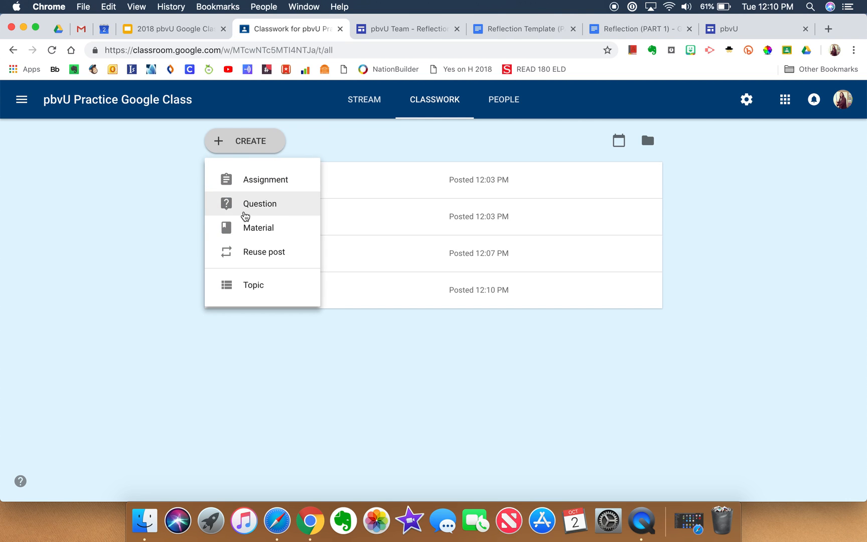
click(170, 239)
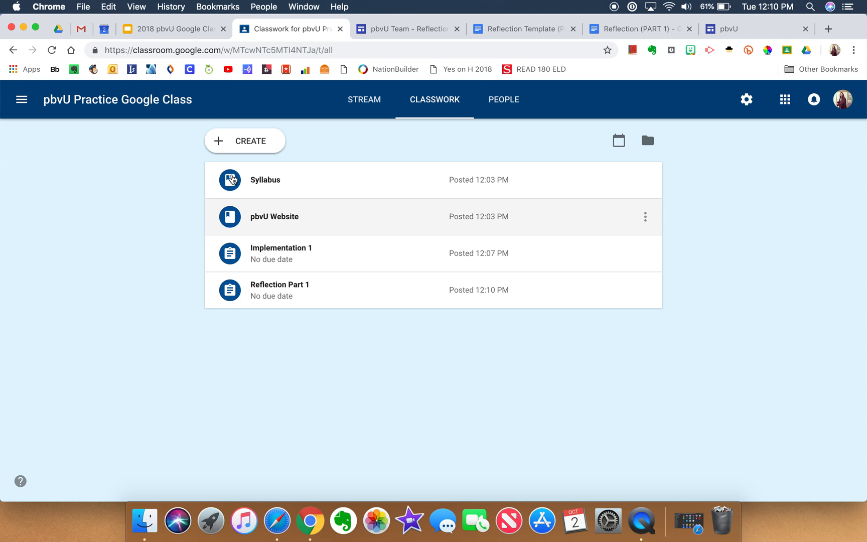
Switch to the 2018 pbvU Google Classroom Training presentation and review the "Assigning Follow-Up Activities" slide.
click(195, 36)
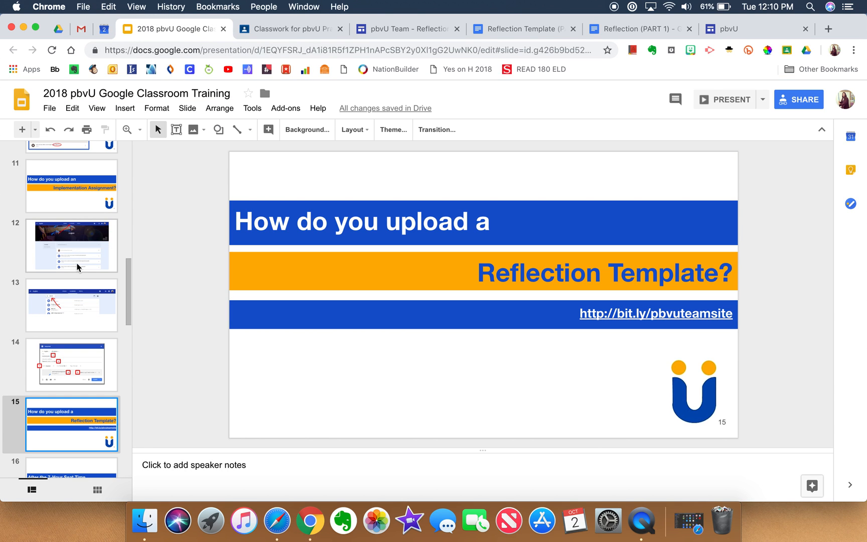
scroll(78, 287, up, 2)
click(70, 173)
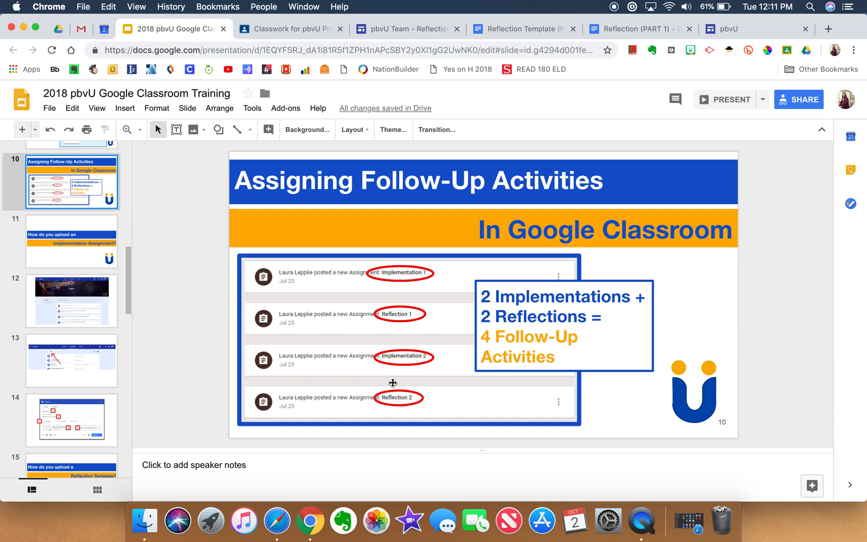
Go through slides 16 to 18, from "After the 7-Hour Seat Time" to the slide on accessing participants' work.
scroll(83, 376, down, 5)
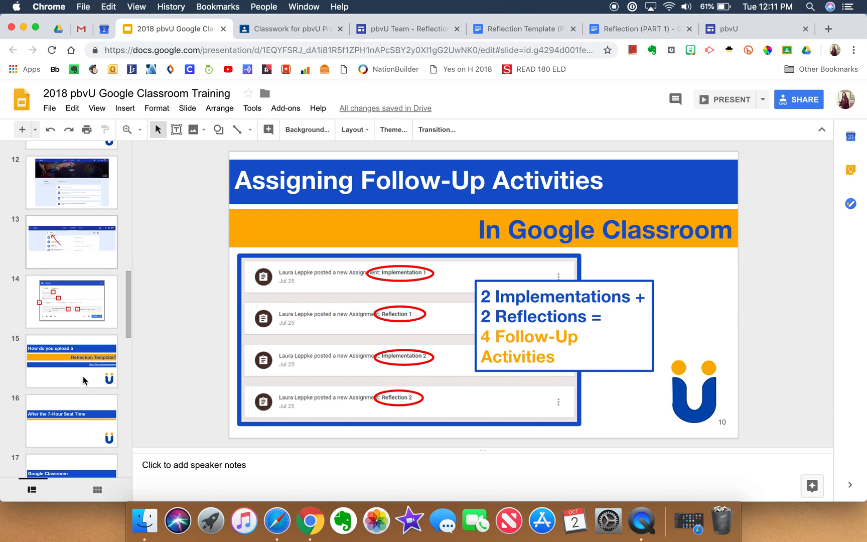
scroll(84, 380, down, 3)
click(65, 360)
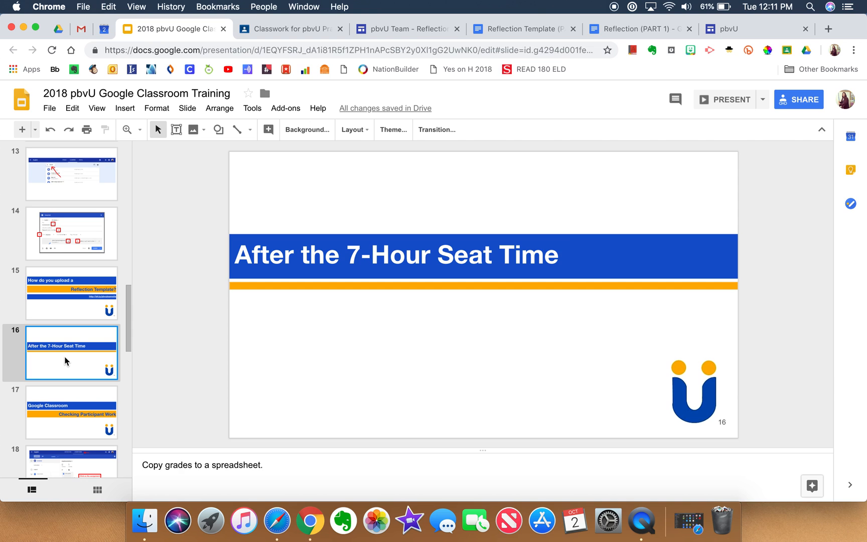
scroll(65, 360, down, 2)
click(65, 375)
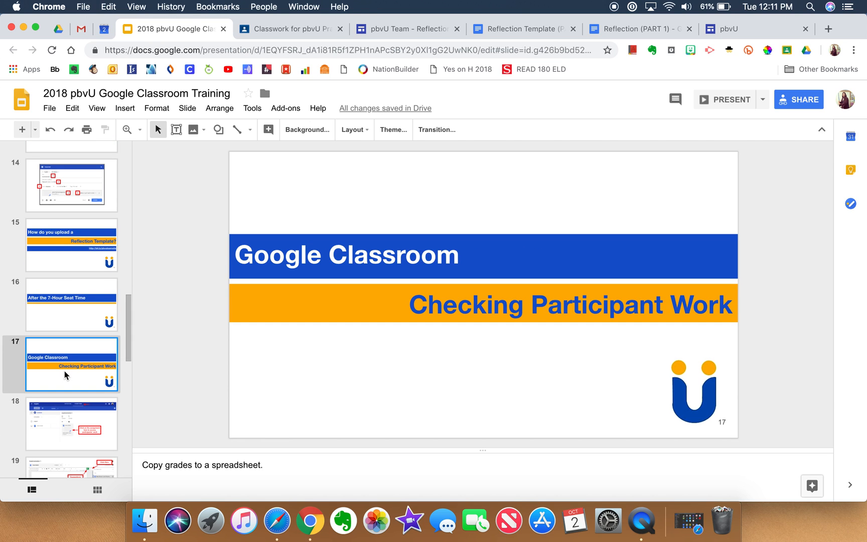
scroll(65, 372, down, 3)
click(65, 359)
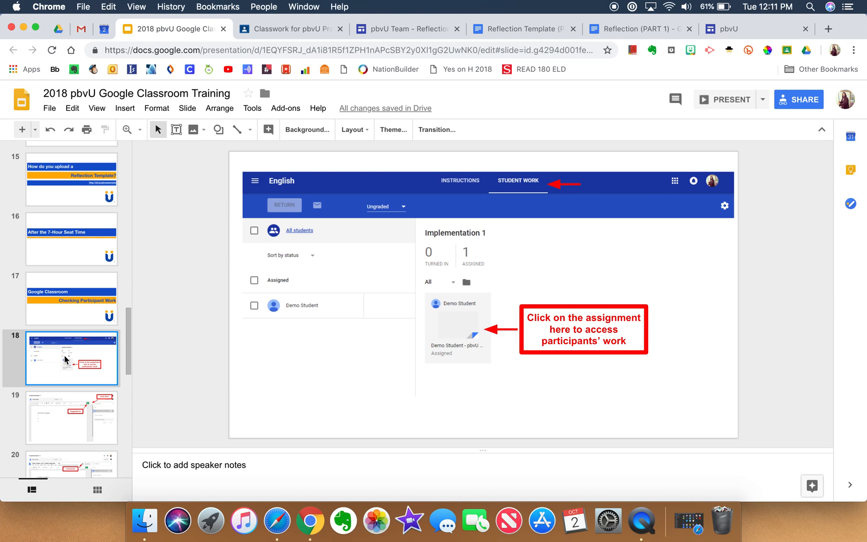
Return to the practice class in Google Classroom and open the student work for Implementation 1 from the class stream.
click(286, 33)
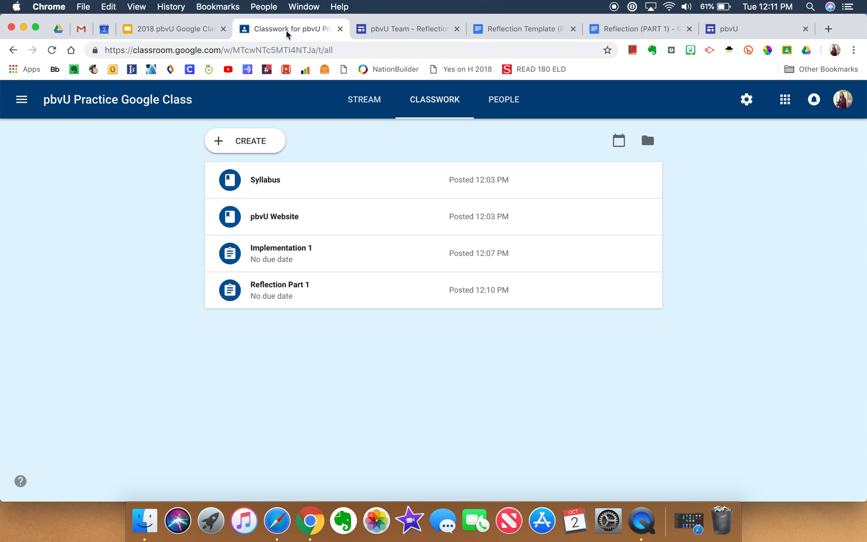
click(365, 103)
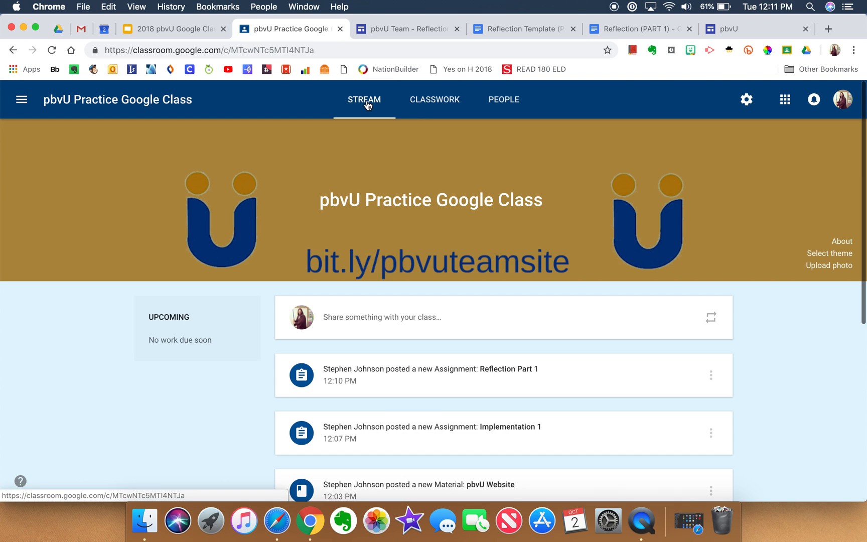
scroll(407, 409, down, 3)
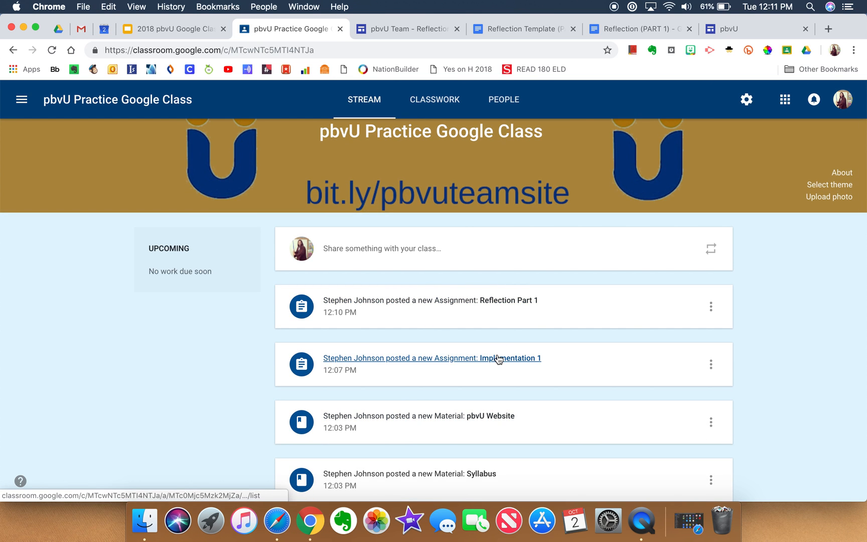
click(469, 365)
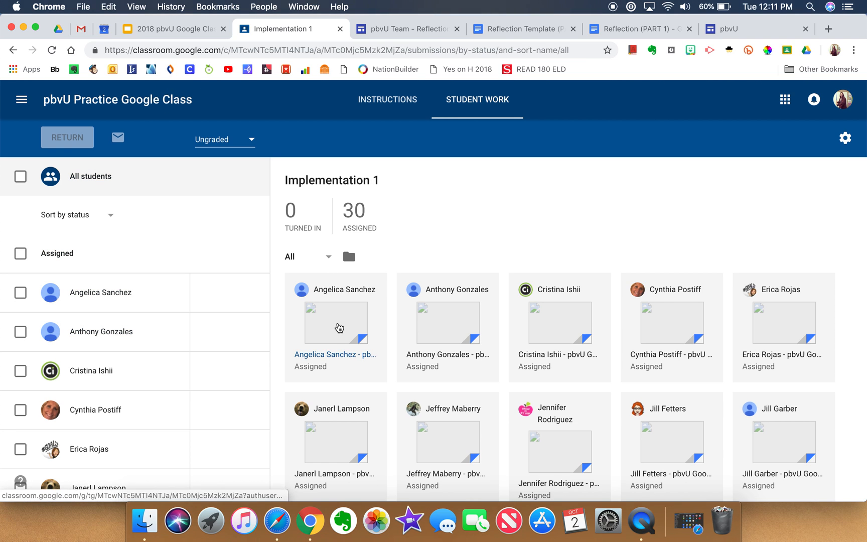
Go back to the training presentation and review slides 19 to 22 on suggestions, comments and private comments on participants' work.
click(194, 28)
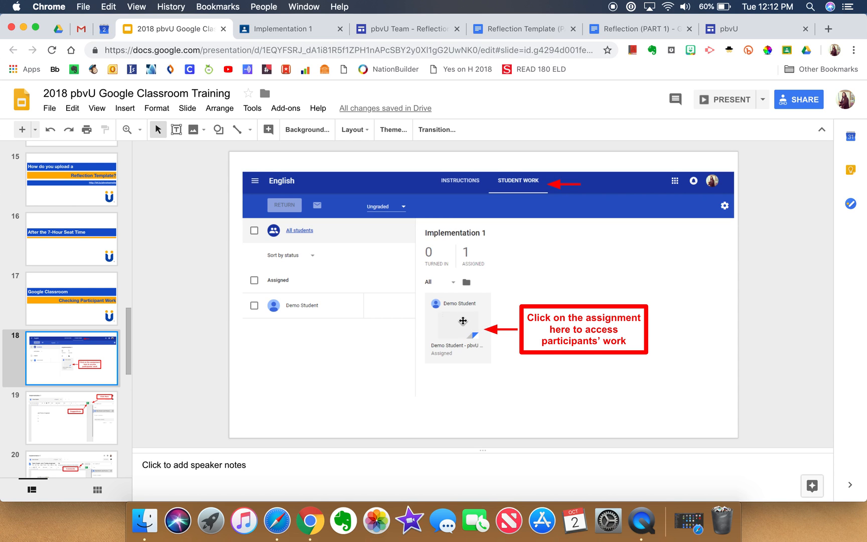
click(91, 409)
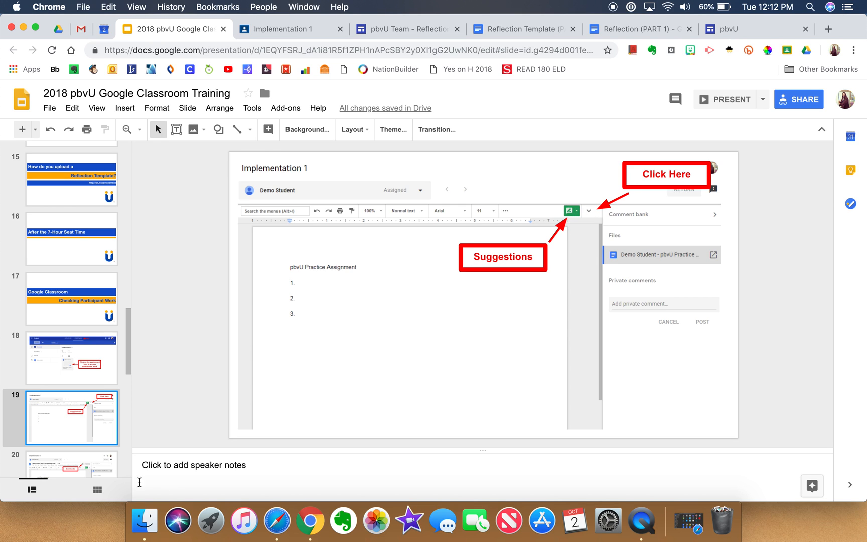
click(91, 466)
scroll(85, 419, down, 3)
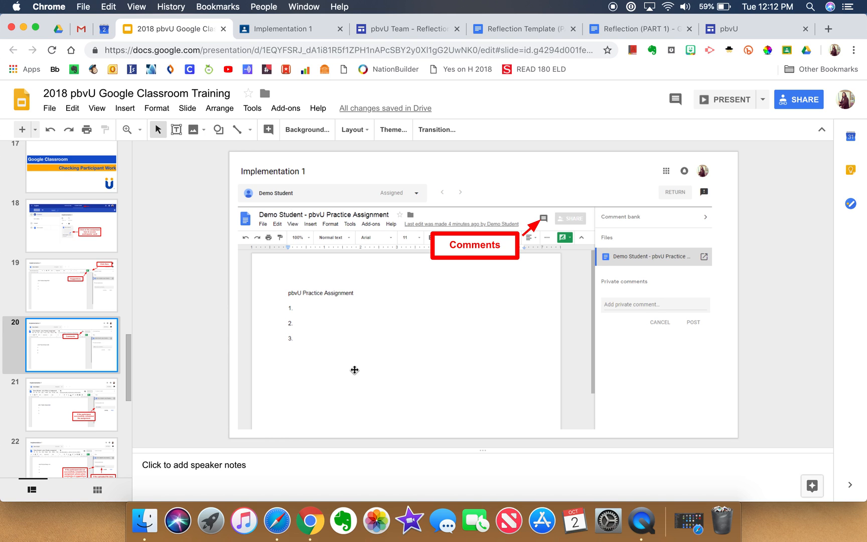
click(85, 407)
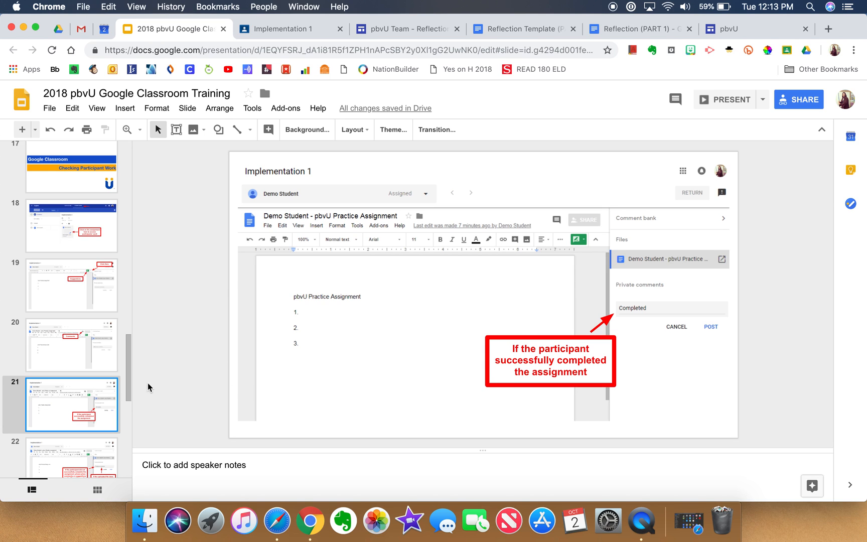
scroll(105, 401, down, 3)
click(88, 388)
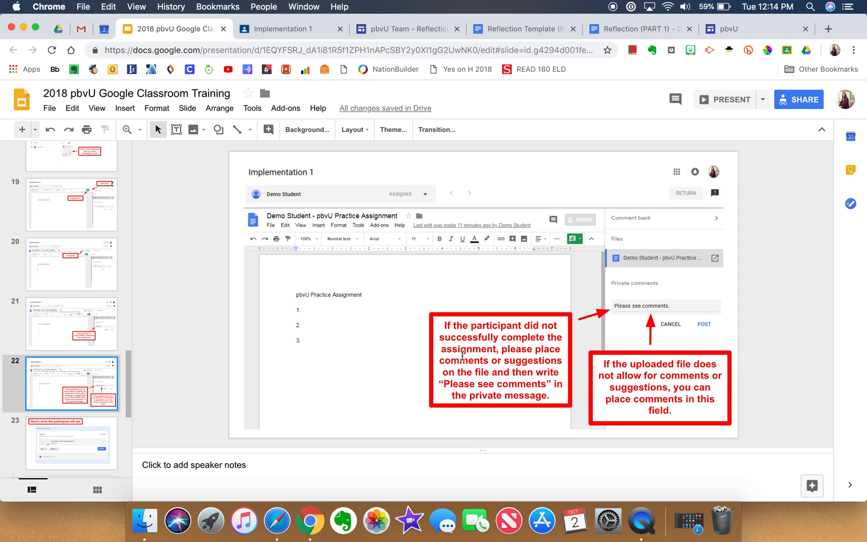
Review slides 23 to 26, "Here's what the participant will see", covering turning in and returned work.
scroll(59, 372, down, 2)
click(58, 403)
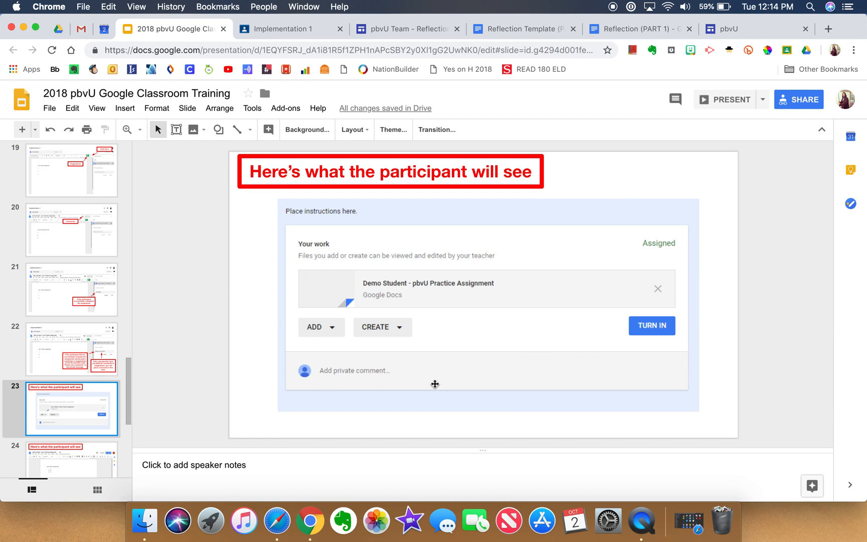
click(77, 463)
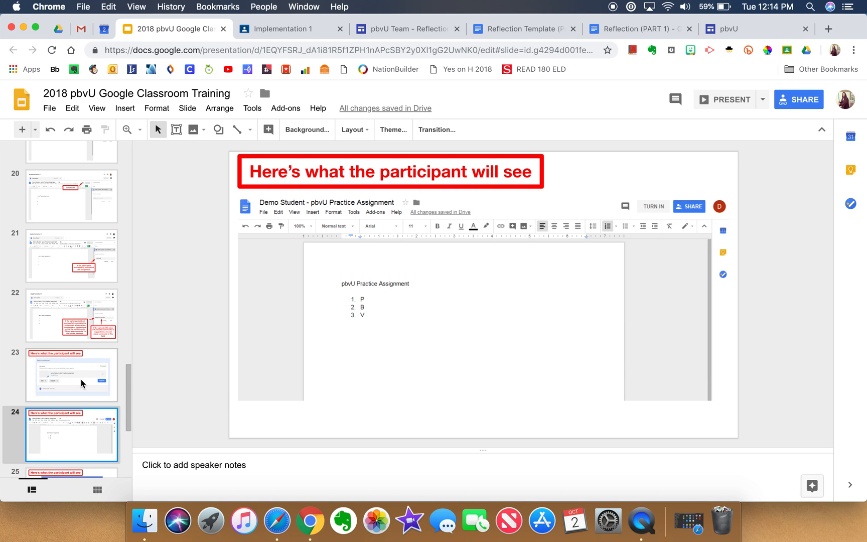
scroll(81, 379, down, 3)
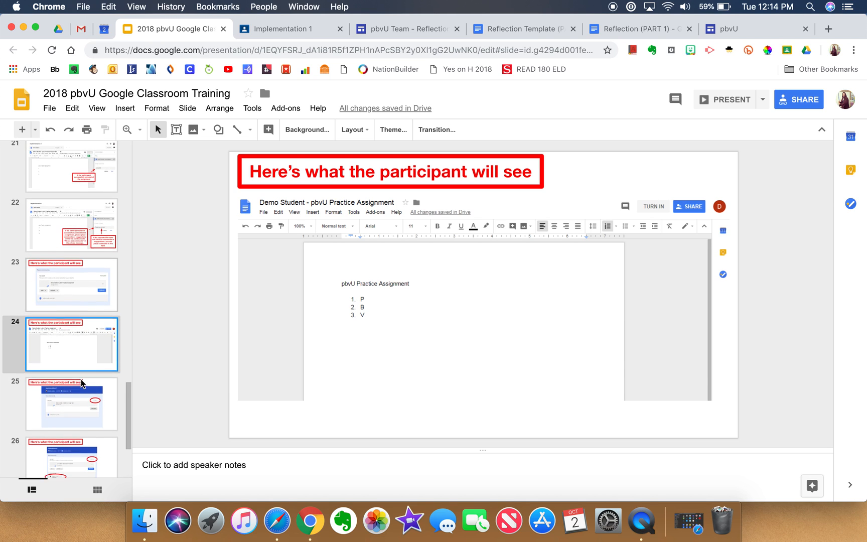
click(84, 408)
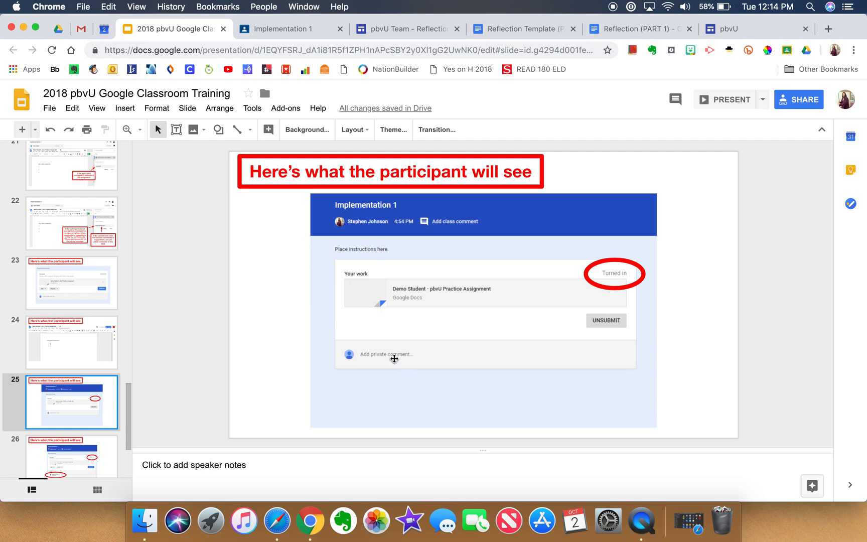
click(82, 472)
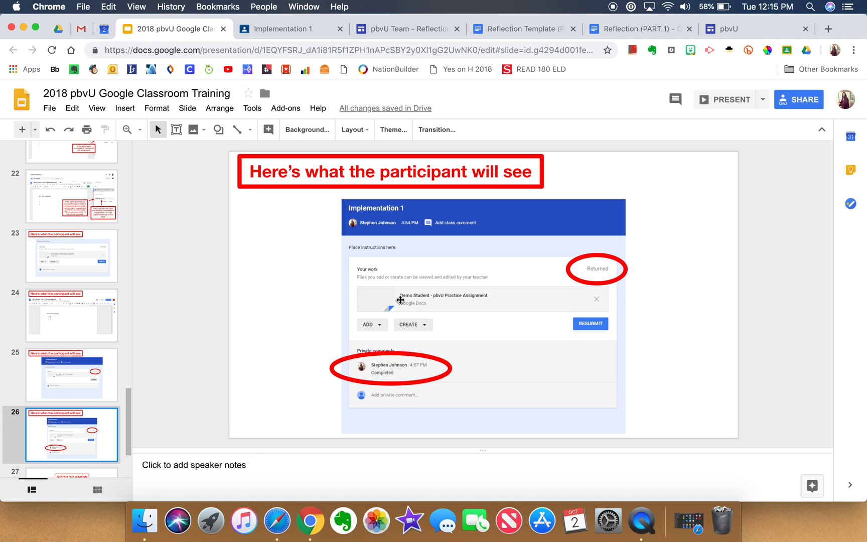
Show the "GOOD TO KNOW" slide about deleting assignments and late enrollment.
scroll(36, 412, down, 3)
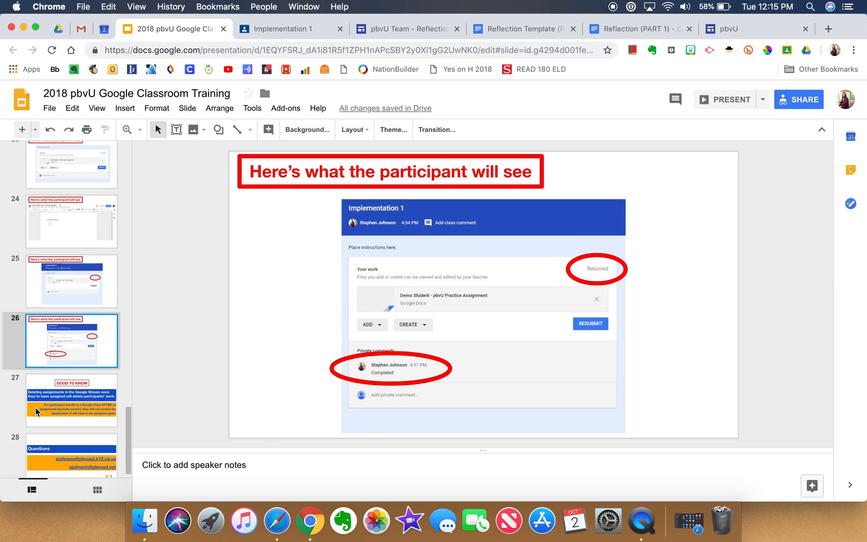
scroll(36, 412, down, 1)
click(75, 394)
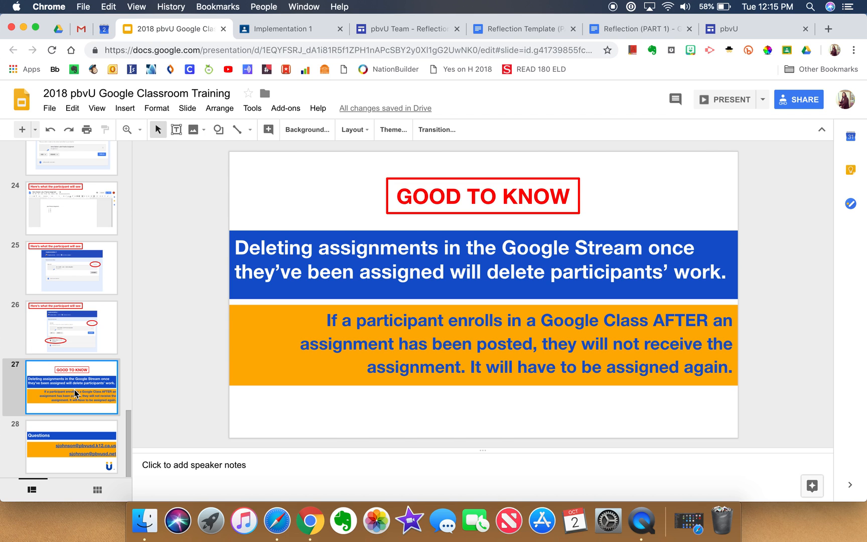